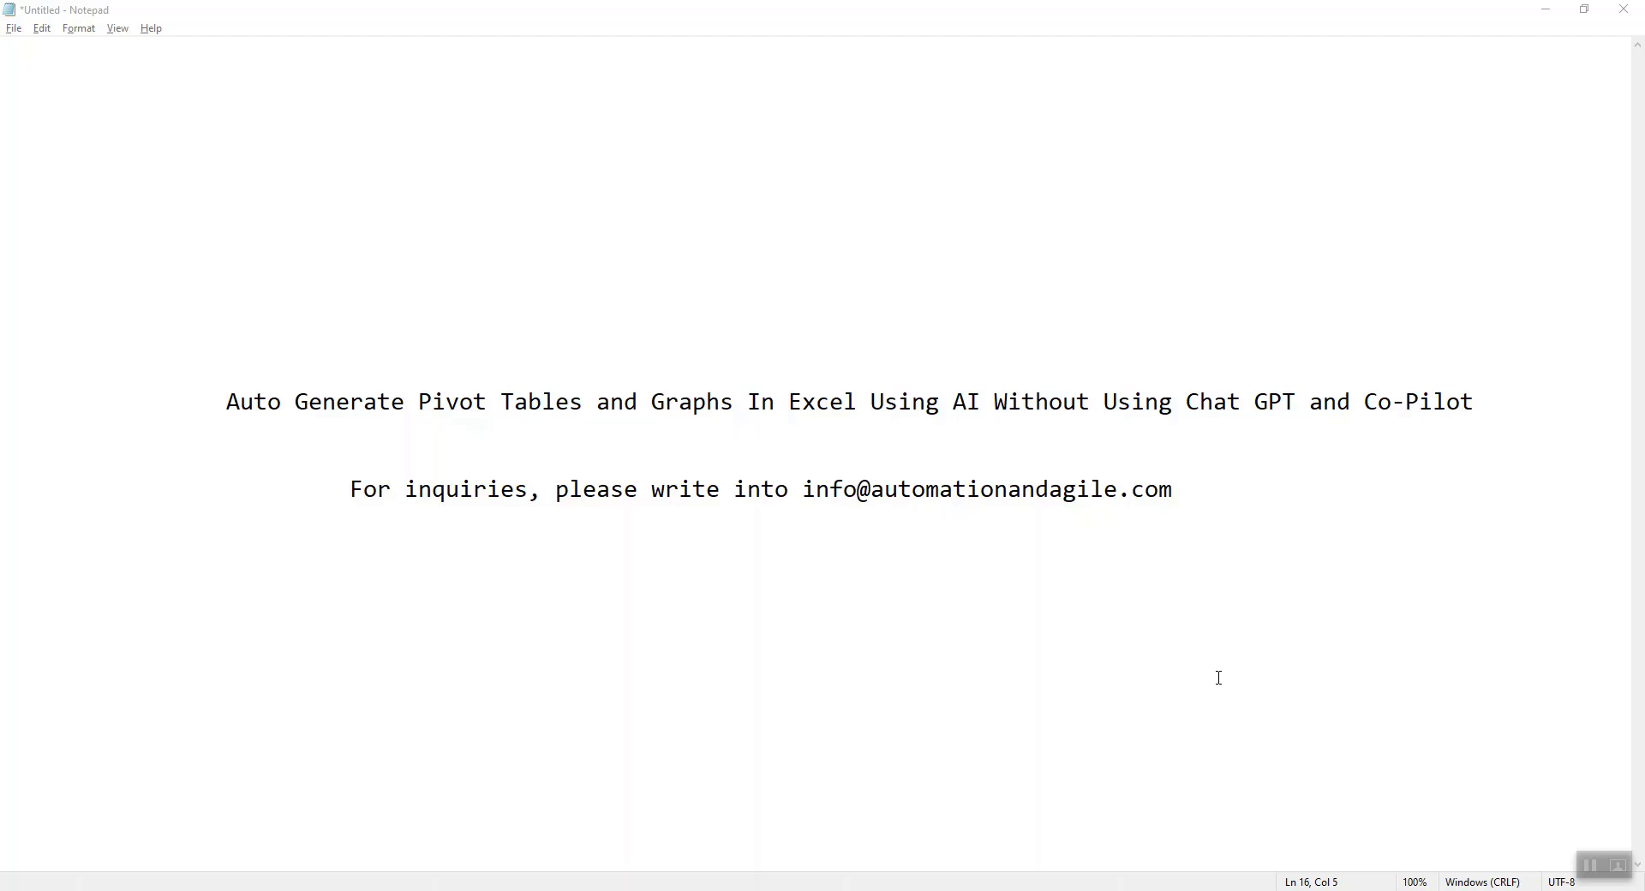
Step: Leave the Notepad title notes and bring up the Auto_Formula_Generator.xlsm Excel workbook
click(1299, 548)
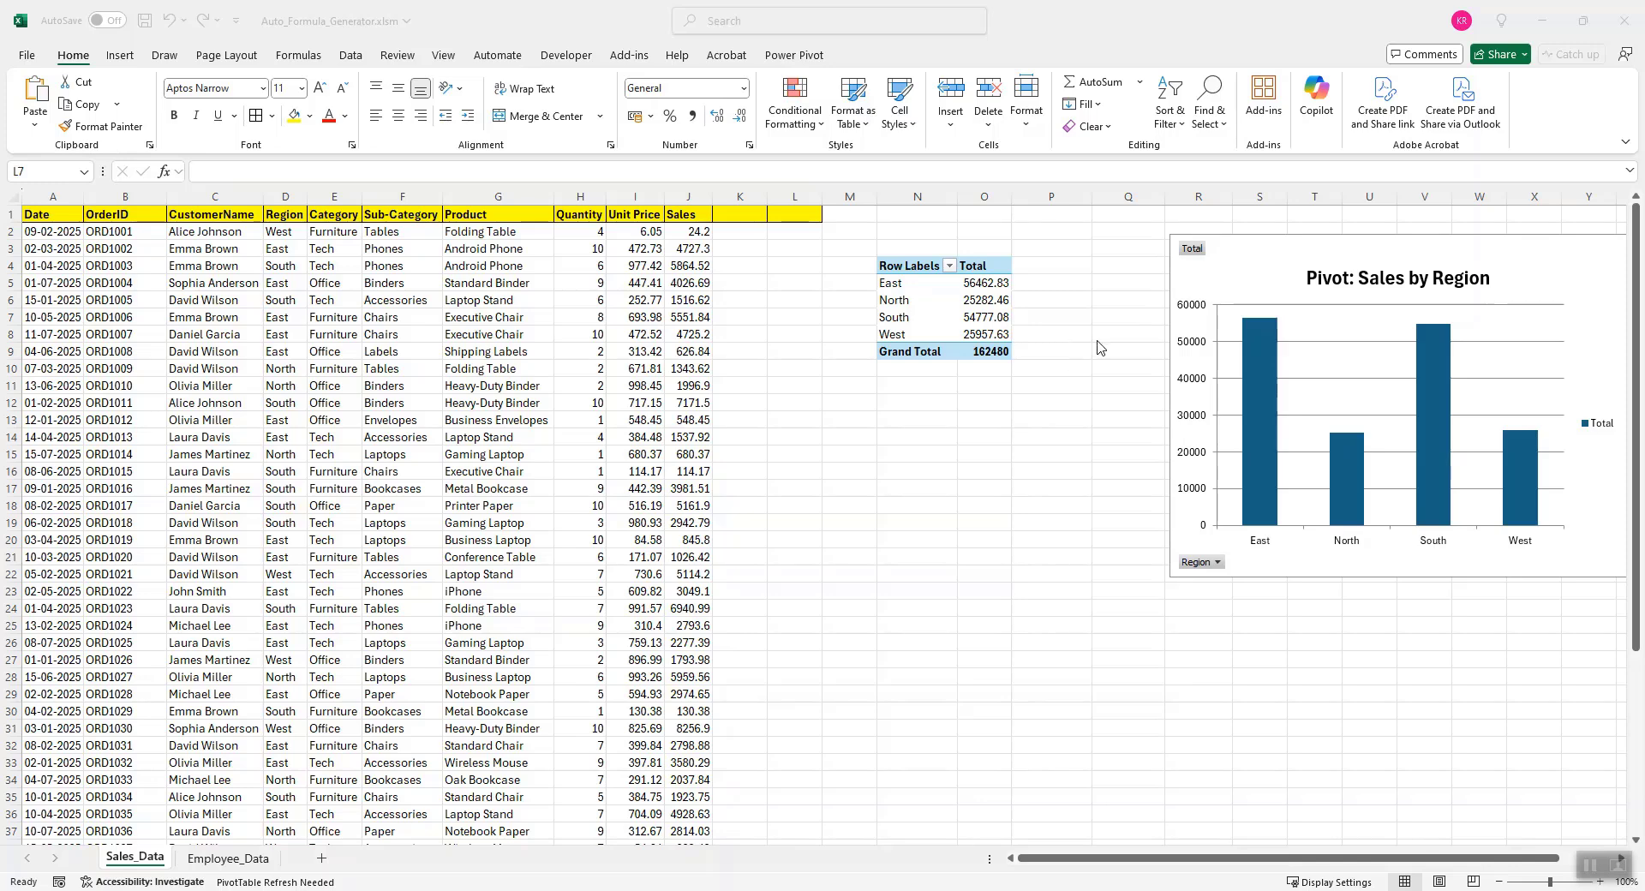
Step: Show the Insert ribbon with its pivot table and chart tools
click(127, 62)
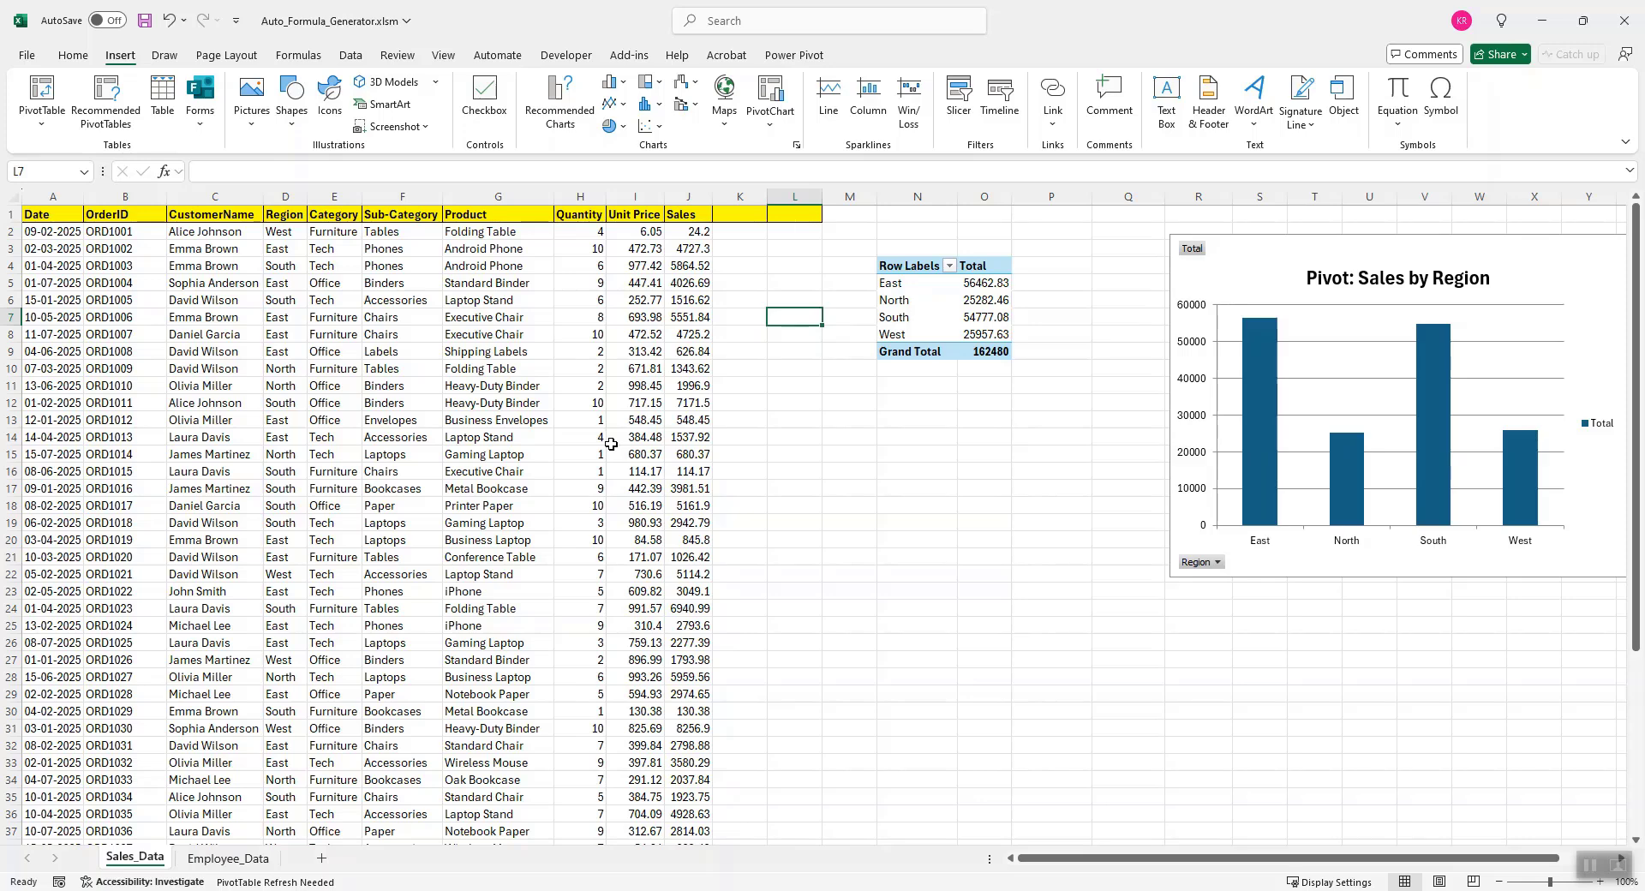
Step: Delete the Sales by Region pivot table, then delete its leftover column chart
right_click(913, 272)
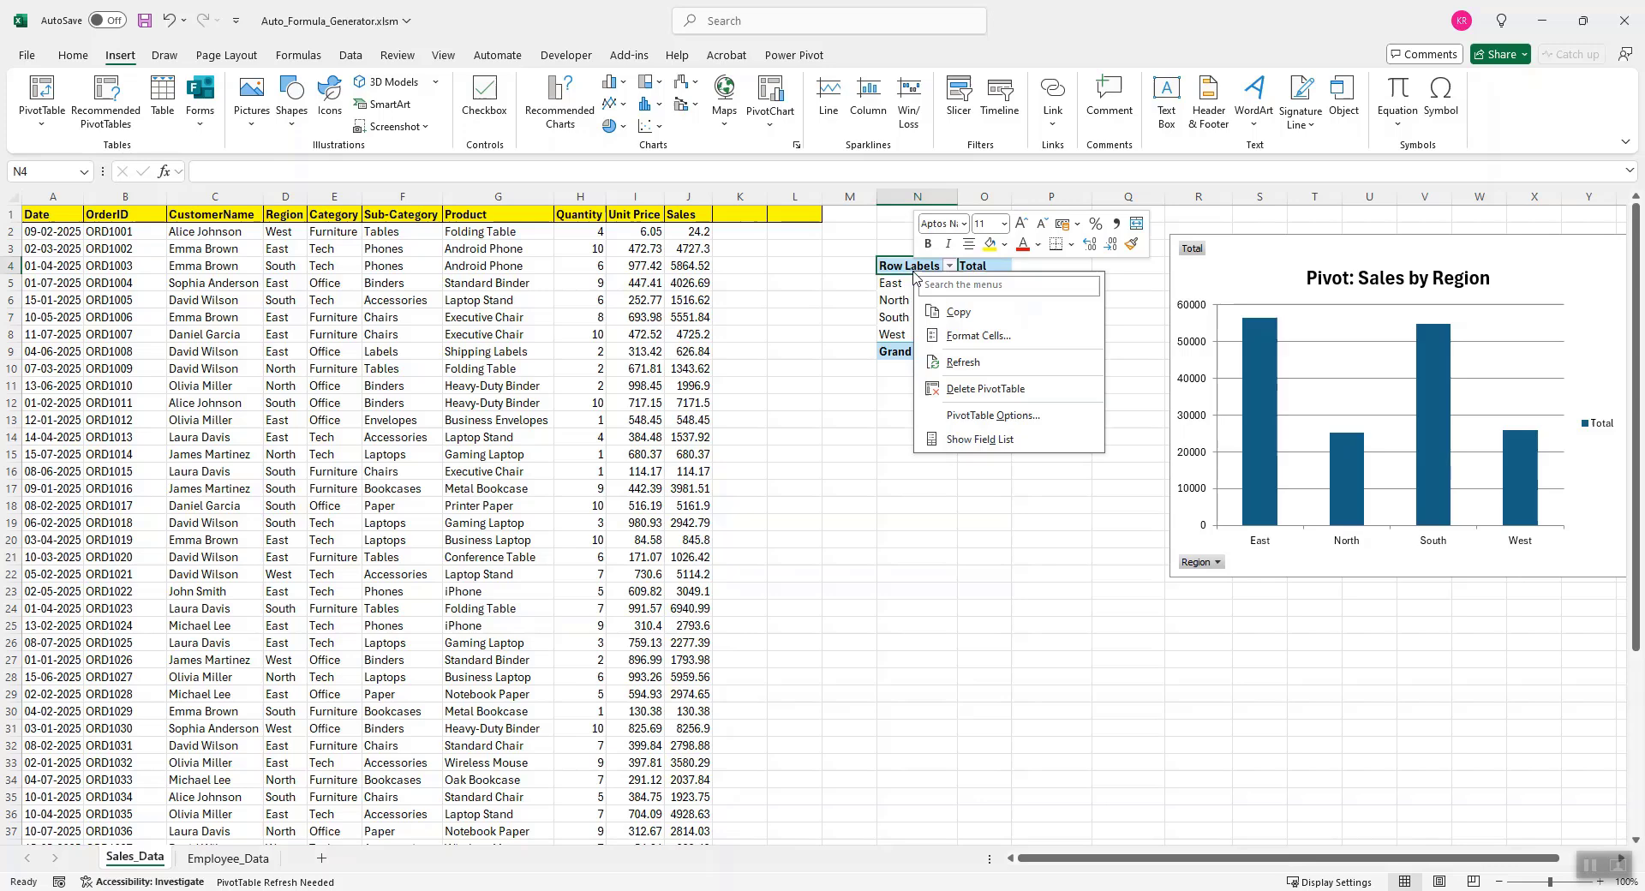
click(985, 388)
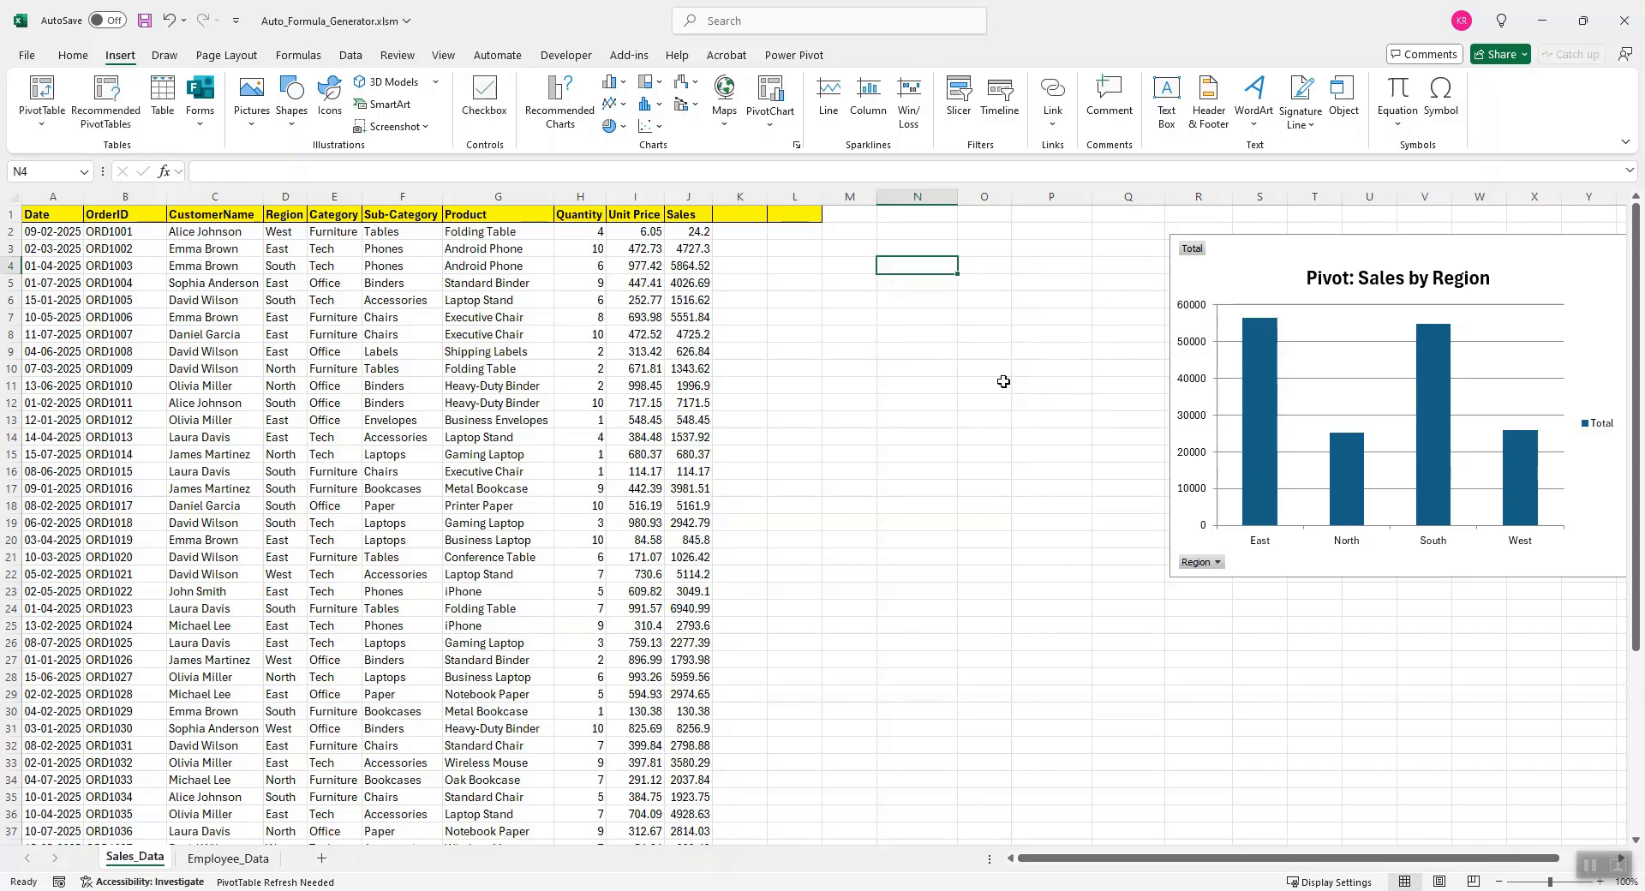
click(1241, 258)
key(Delete)
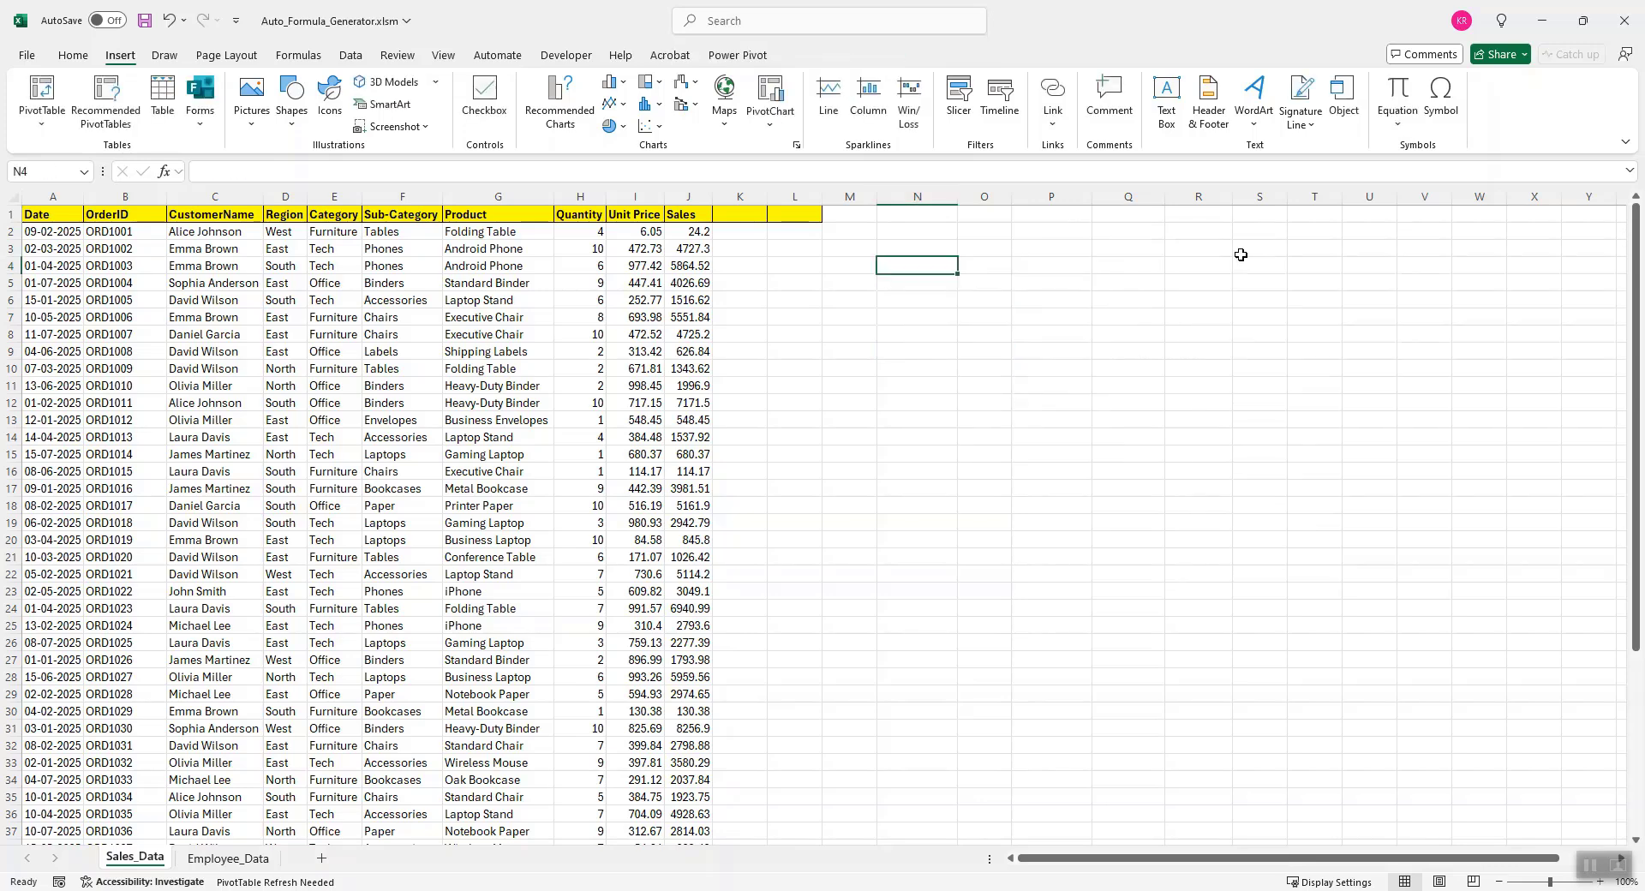
click(915, 265)
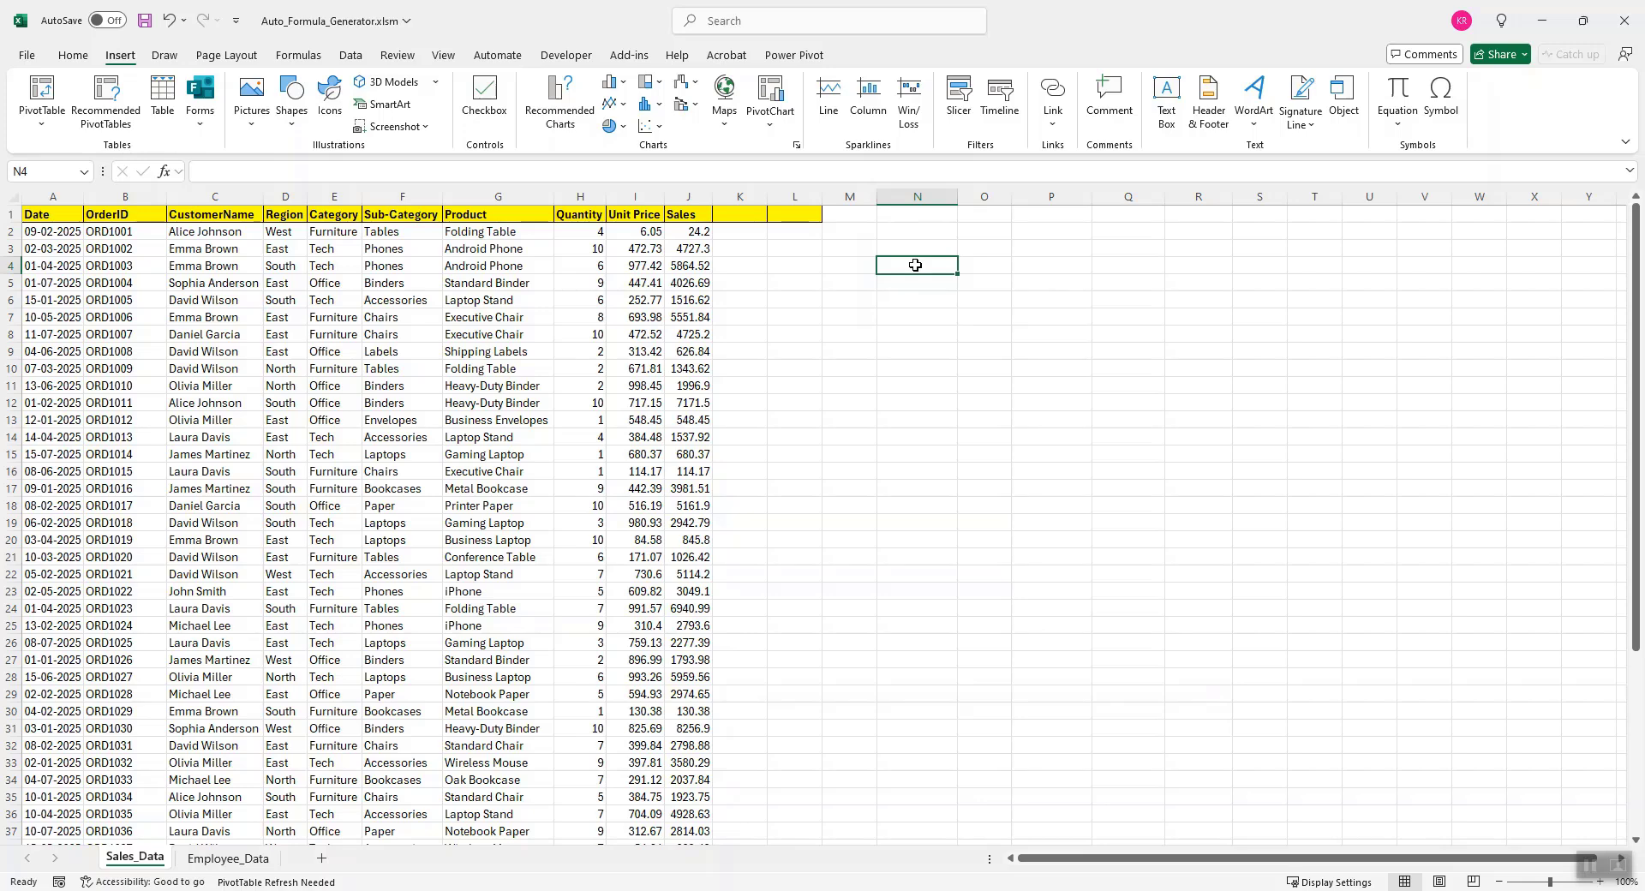
Step: Enter 'Create a pivot table for Region vs Sales' in the add-in's pivot instruction form
click(630, 57)
click(72, 82)
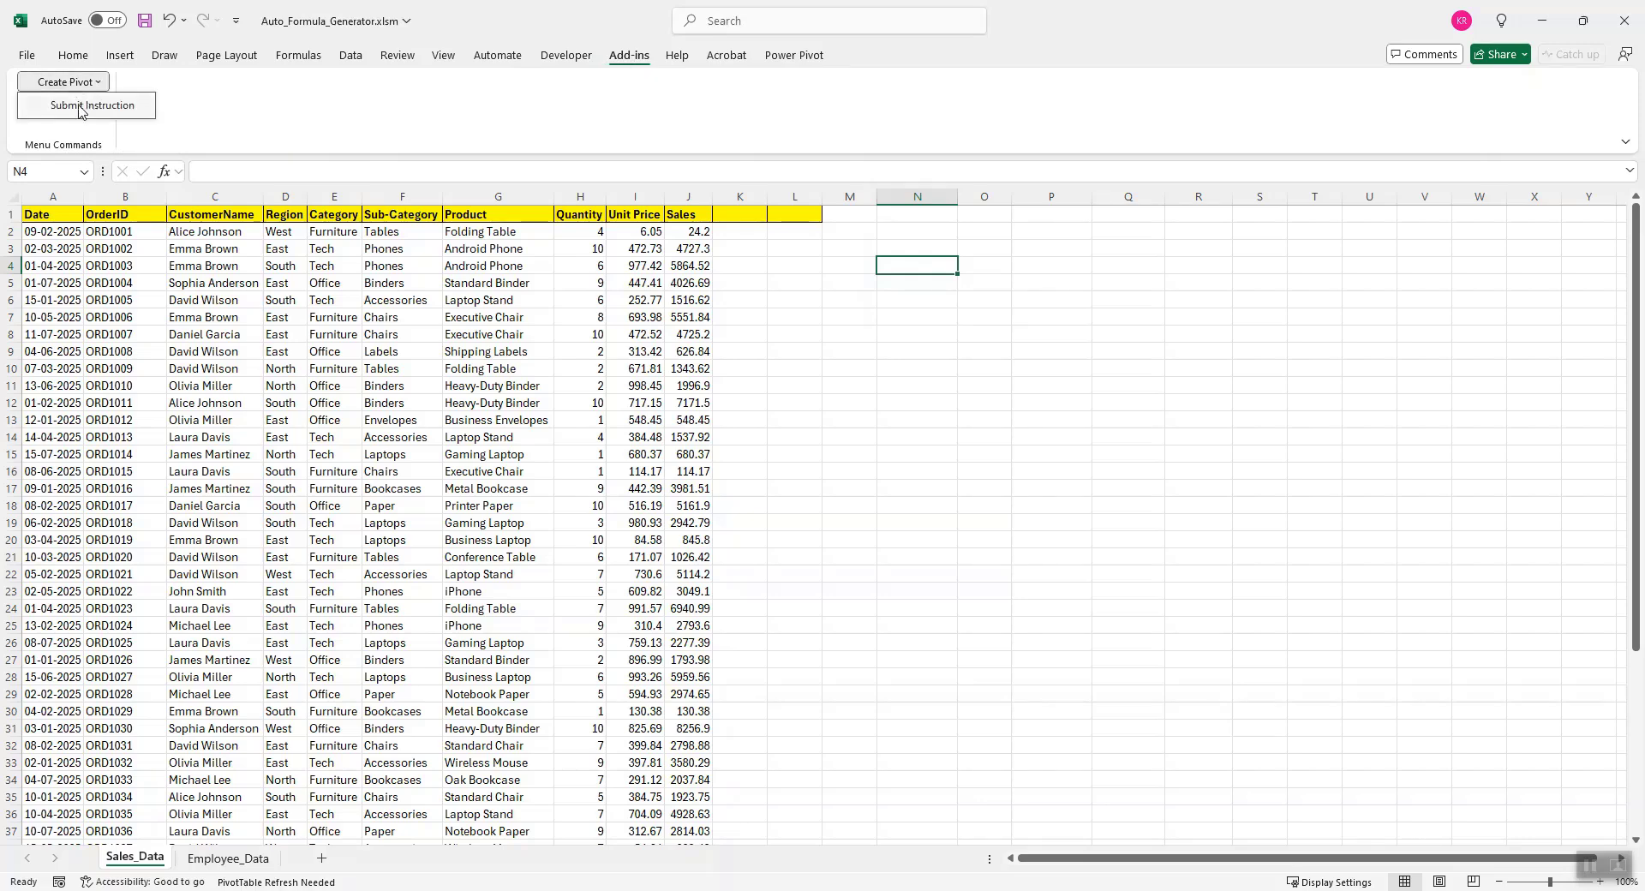
click(80, 108)
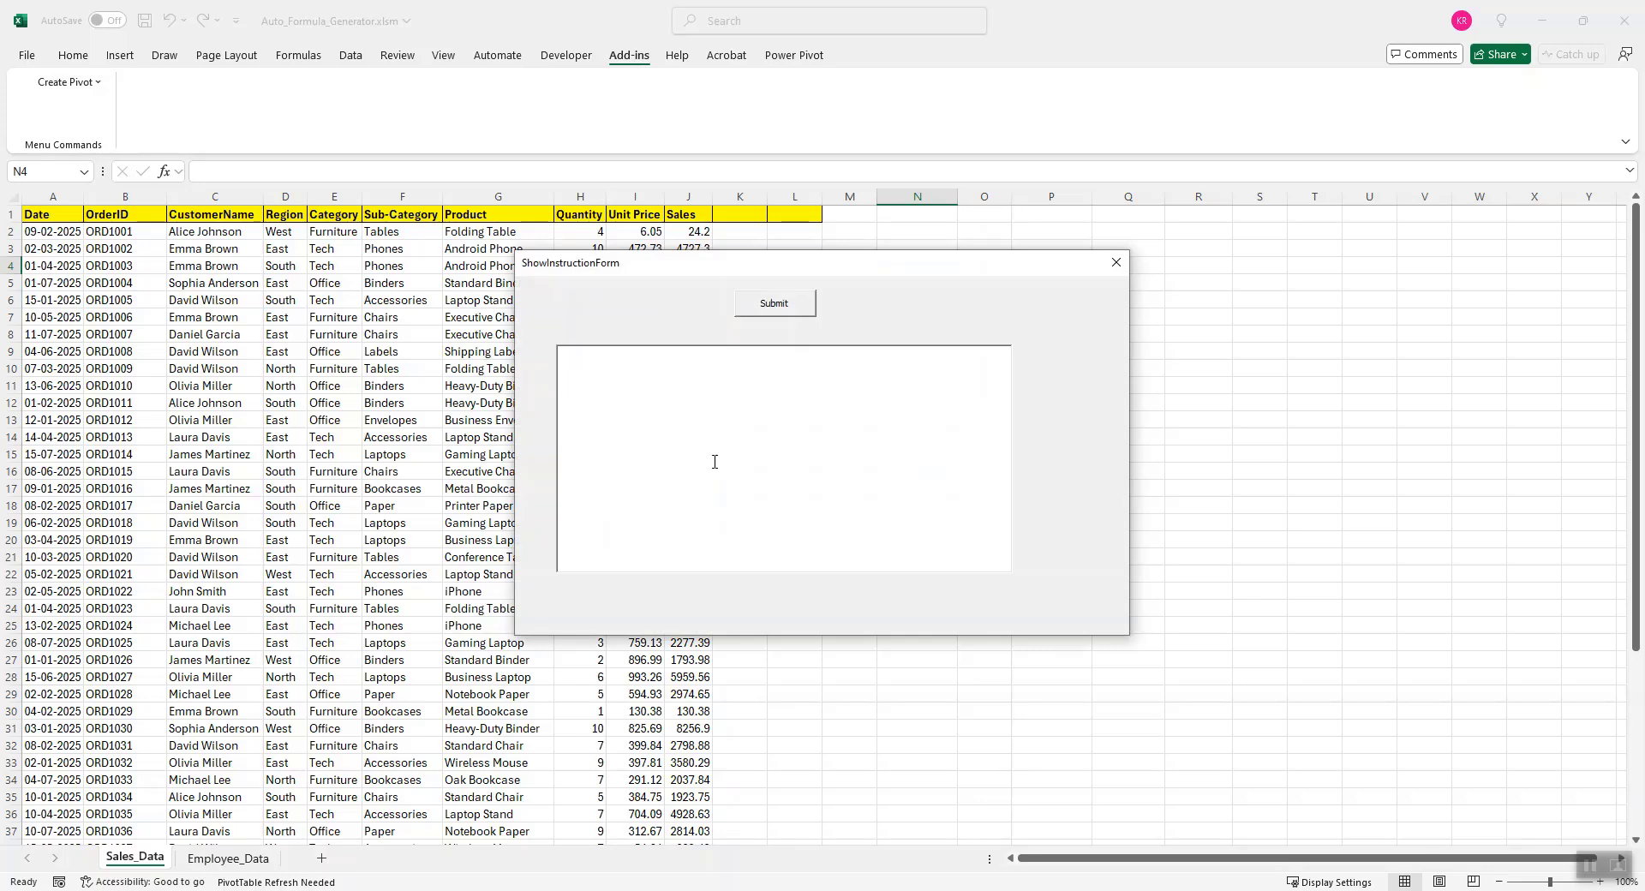
text(Create a pivot table for Region vs Sales)
Step: Submit the Region vs Sales request and move the Sales by Region chart fully into view
click(784, 303)
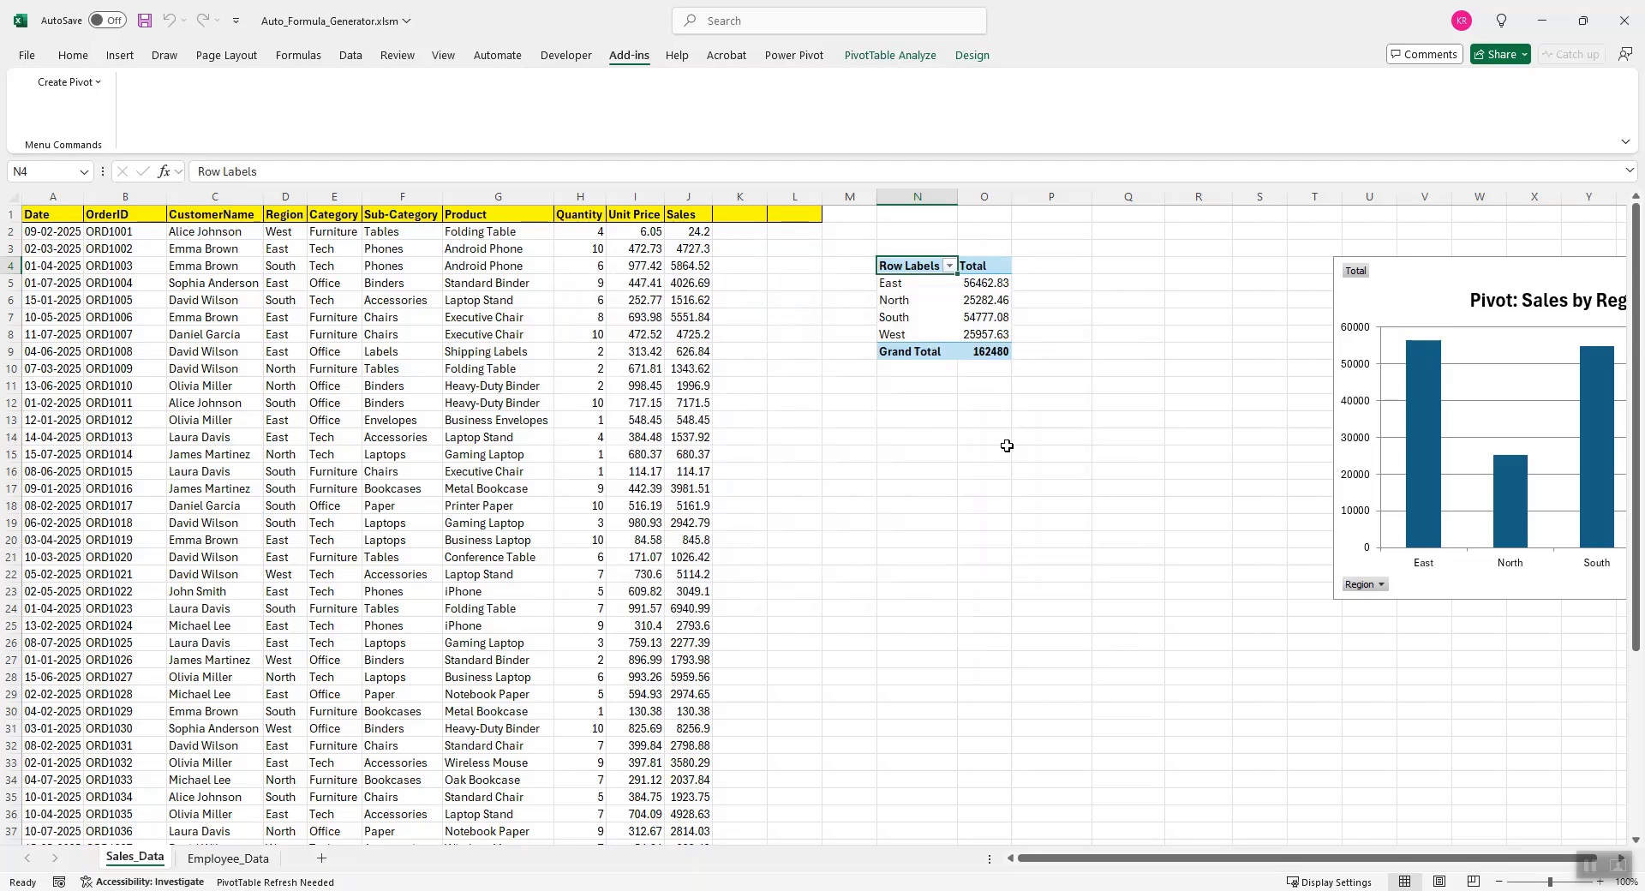
drag(1431, 283, 1218, 251)
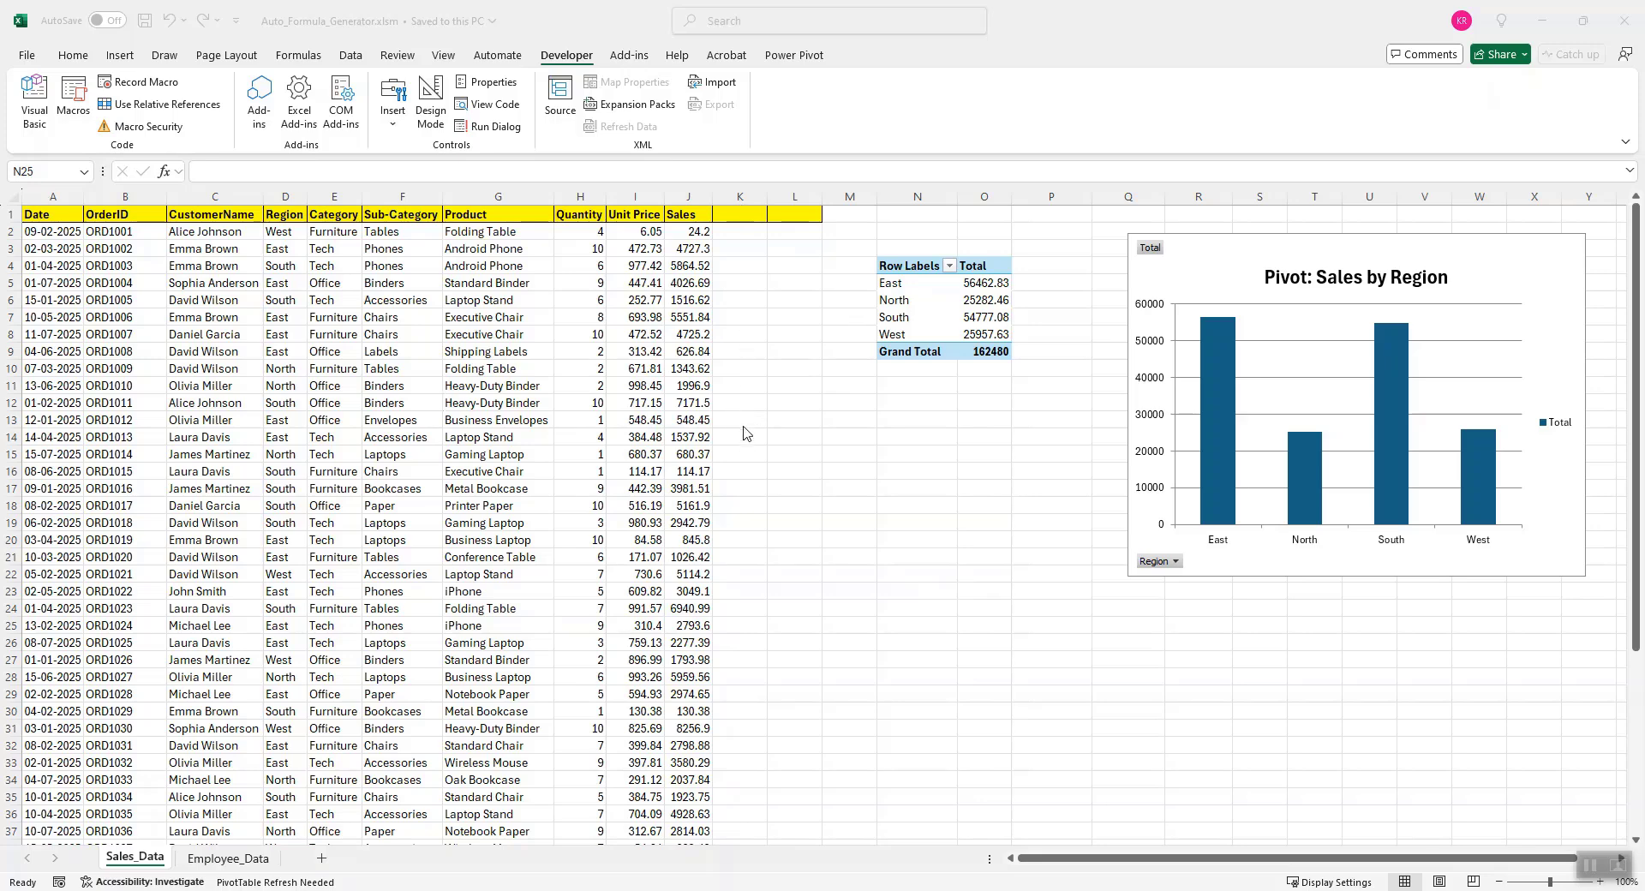
Step: Type the header Month into cell K1
key(Left)
key(Up)
key(Up)
double_click(743, 217)
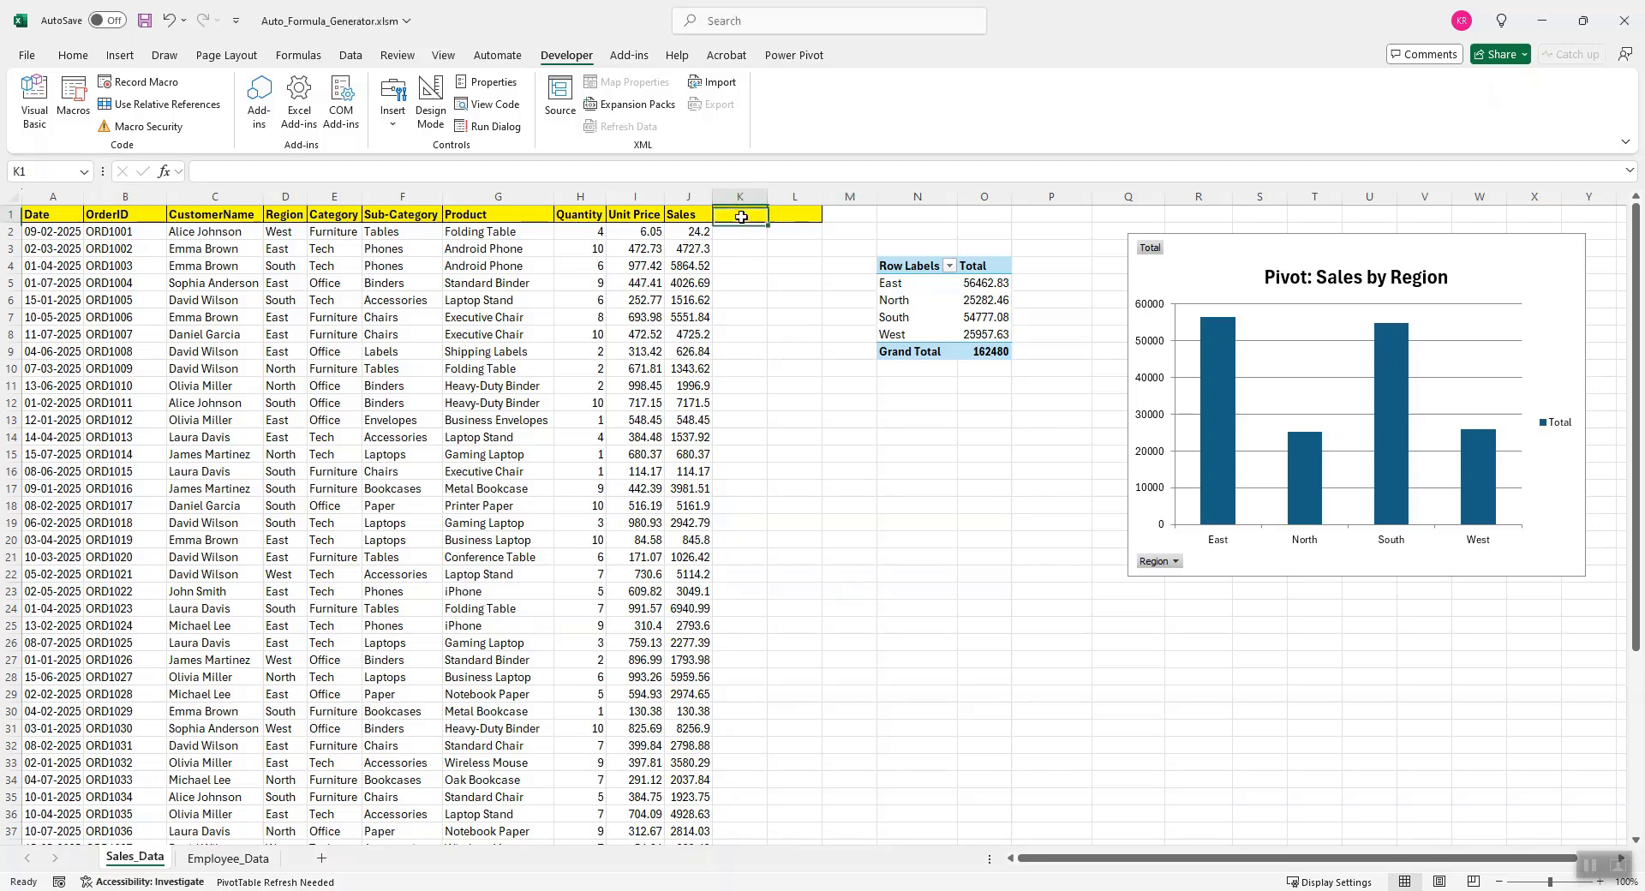
text(Month)
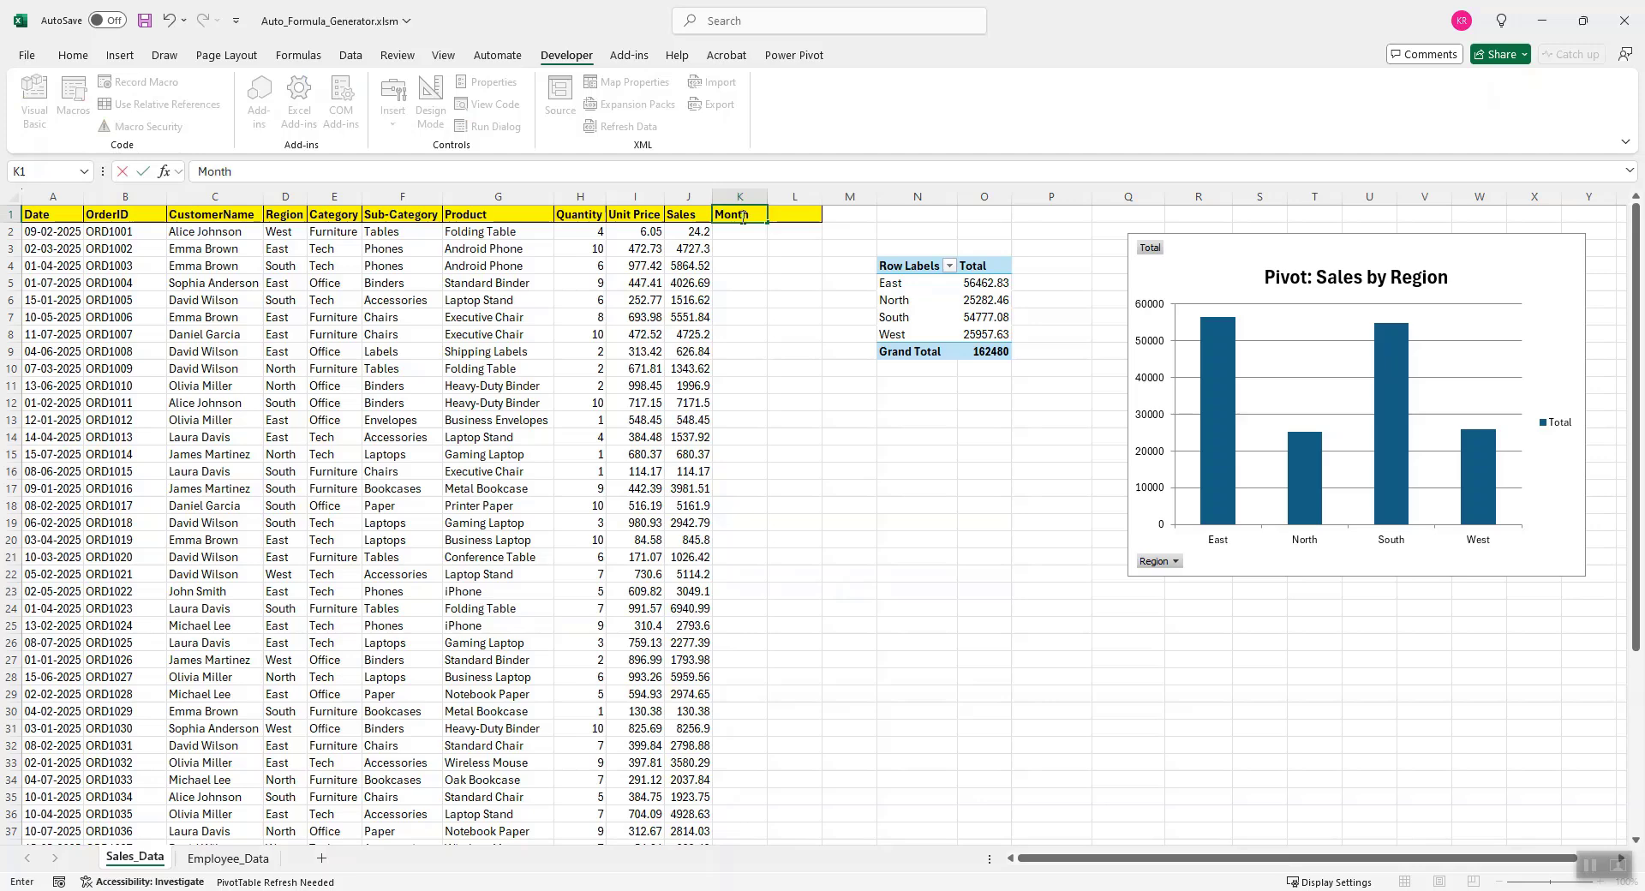
click(742, 269)
Step: Enter a '>' prompt in K2 asking for A2's month as MMM, producing Feb
click(751, 231)
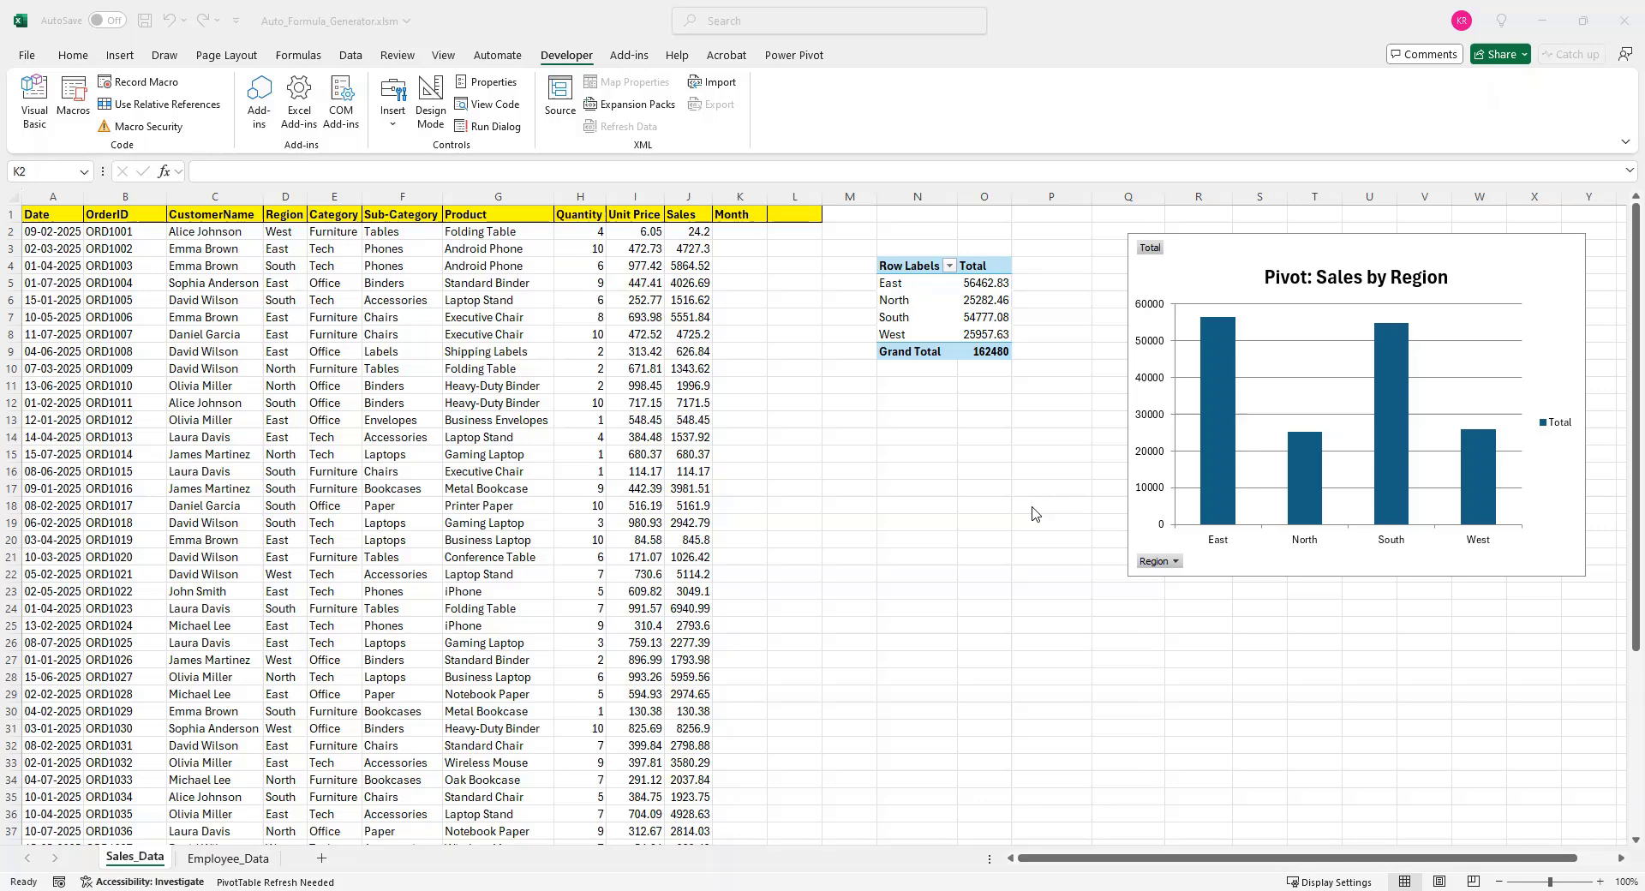
double_click(742, 231)
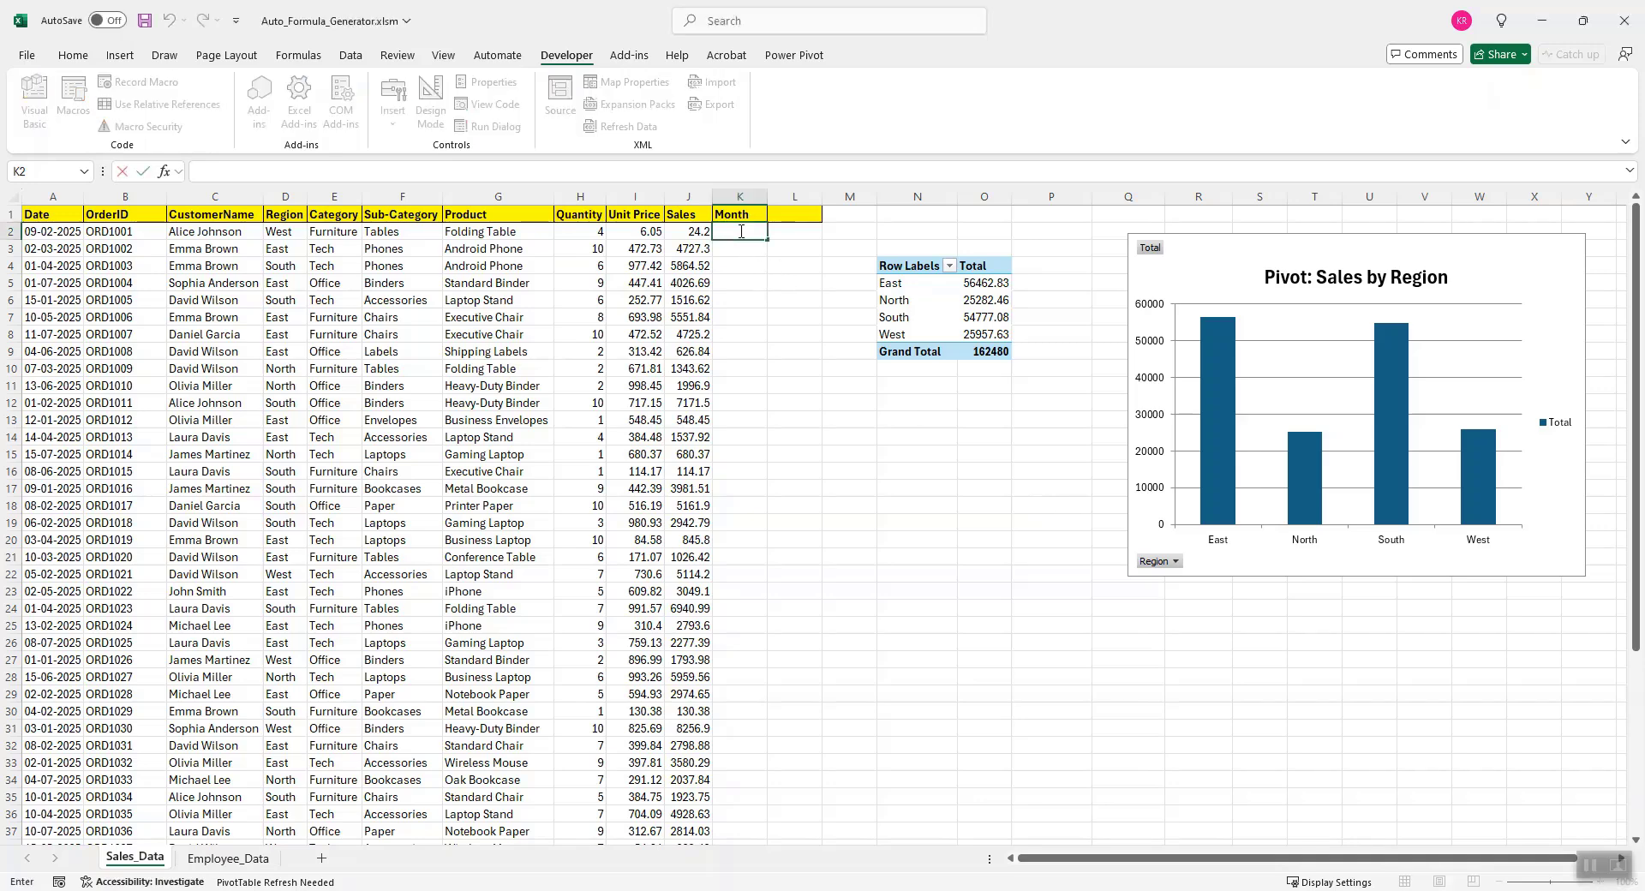
text(>)
text(Cell A2 has date please fetch me month in MMM format)
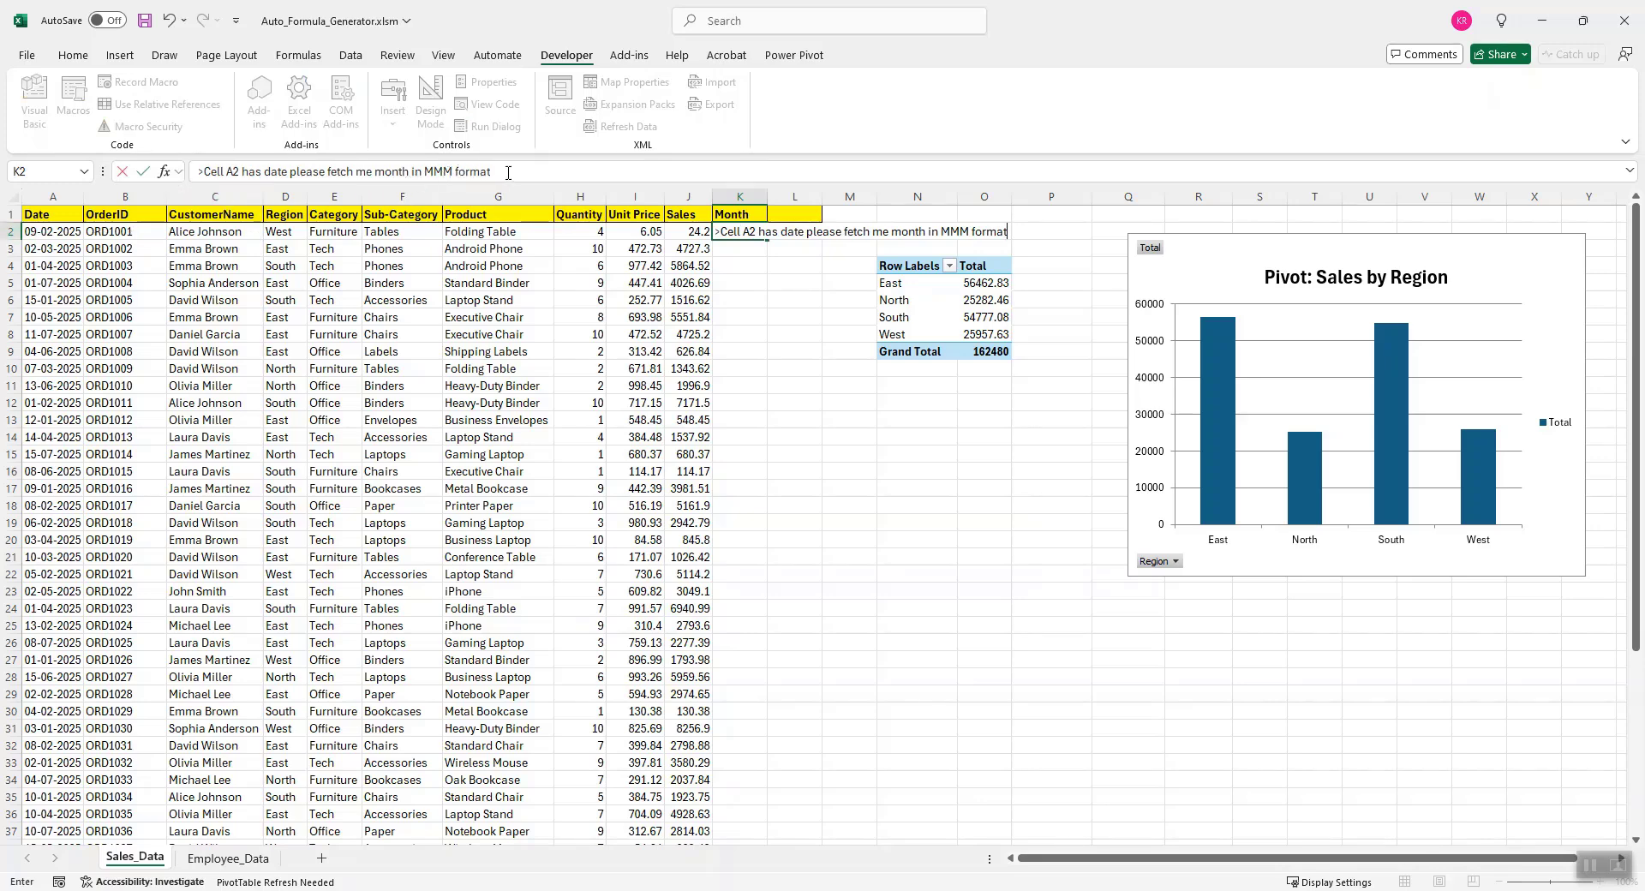
key(Return)
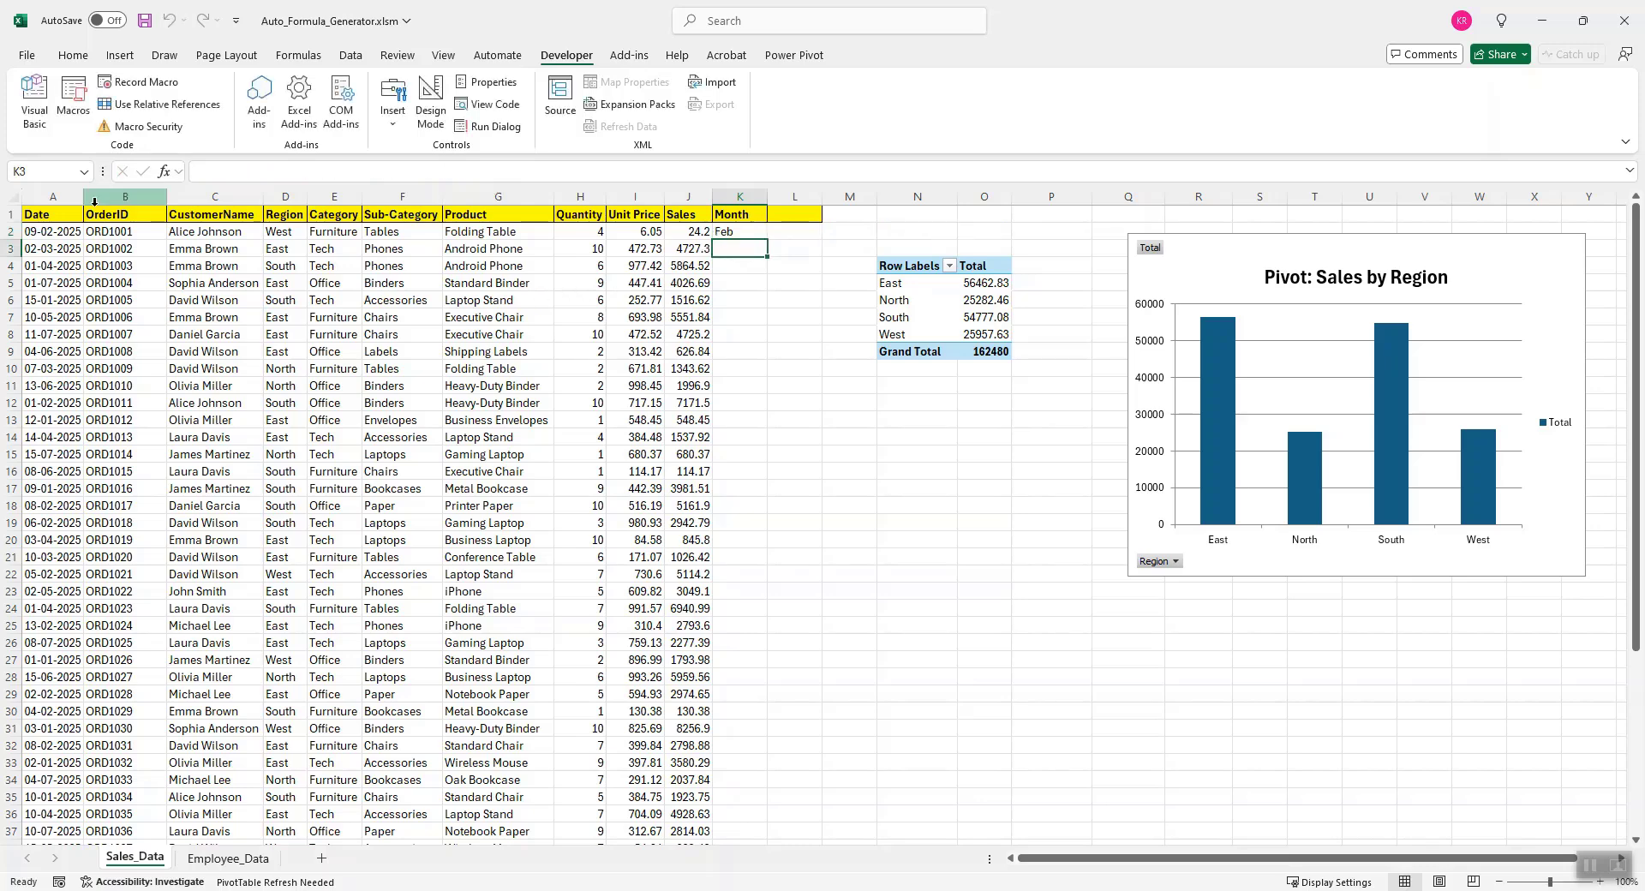
Step: Copy K2's Month formula down column K through row 51
click(766, 238)
drag(770, 239, 744, 681)
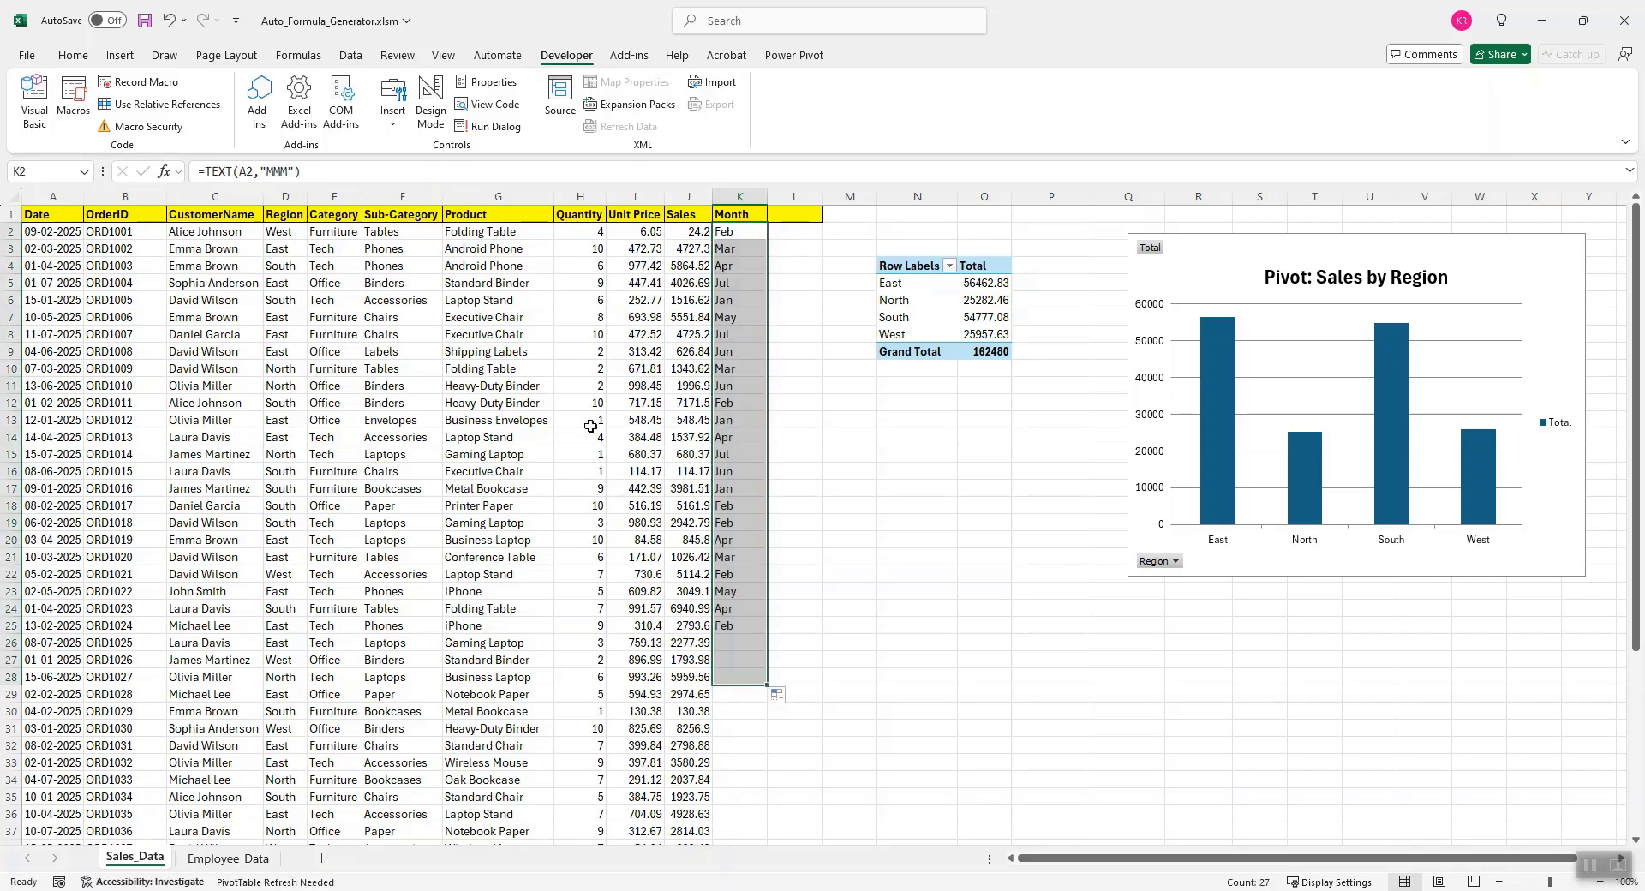
scroll(591, 428, down, 4)
double_click(768, 481)
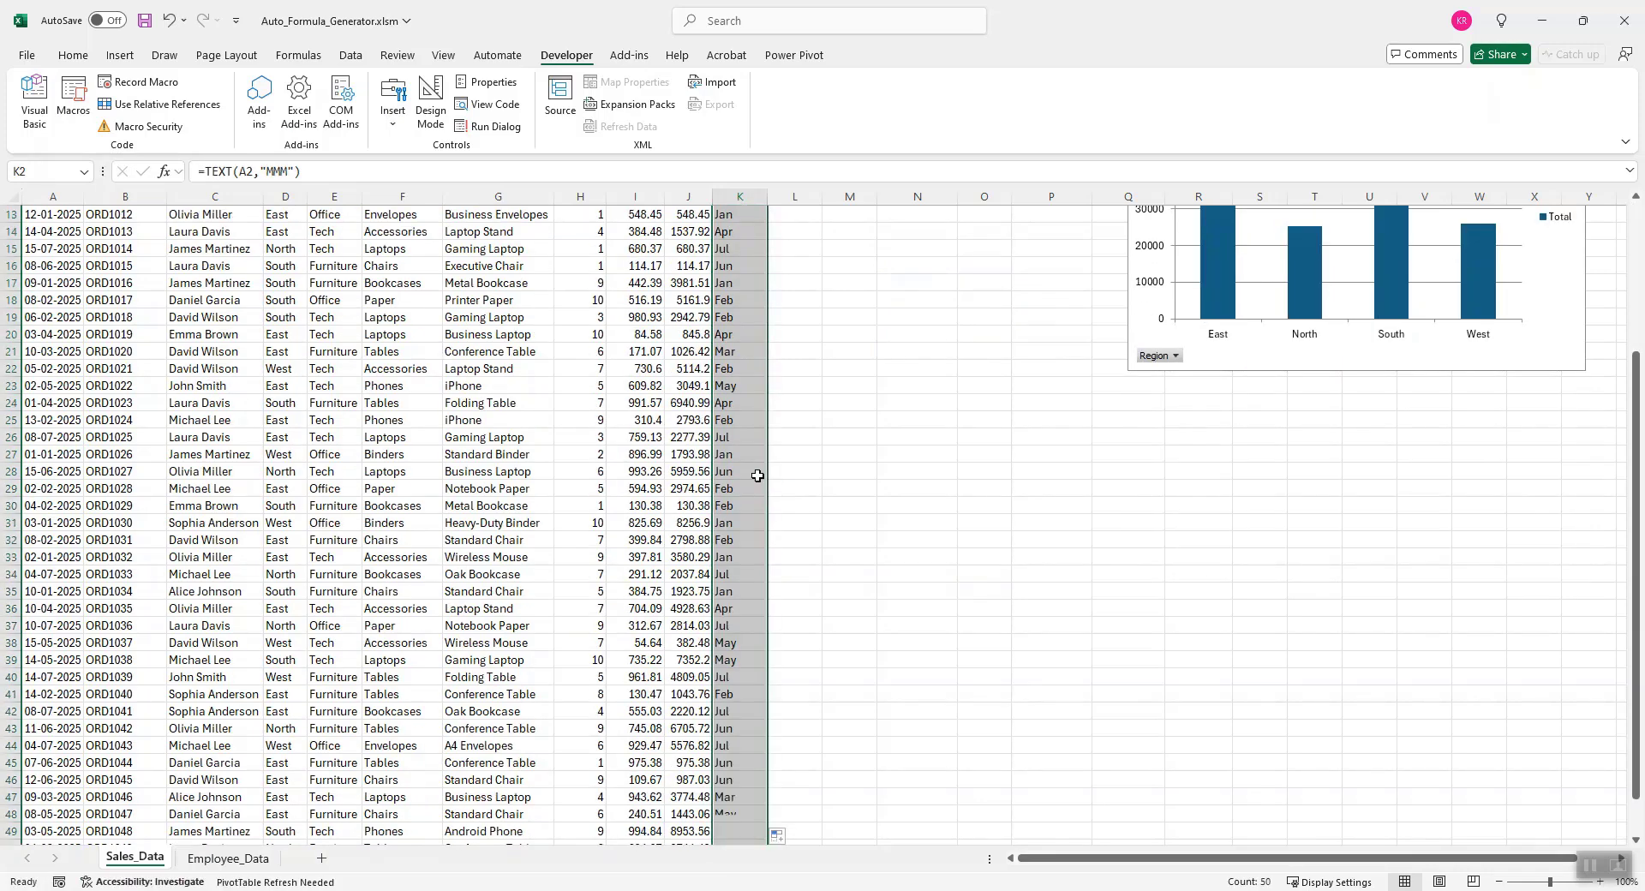
scroll(744, 468, up, 4)
click(740, 249)
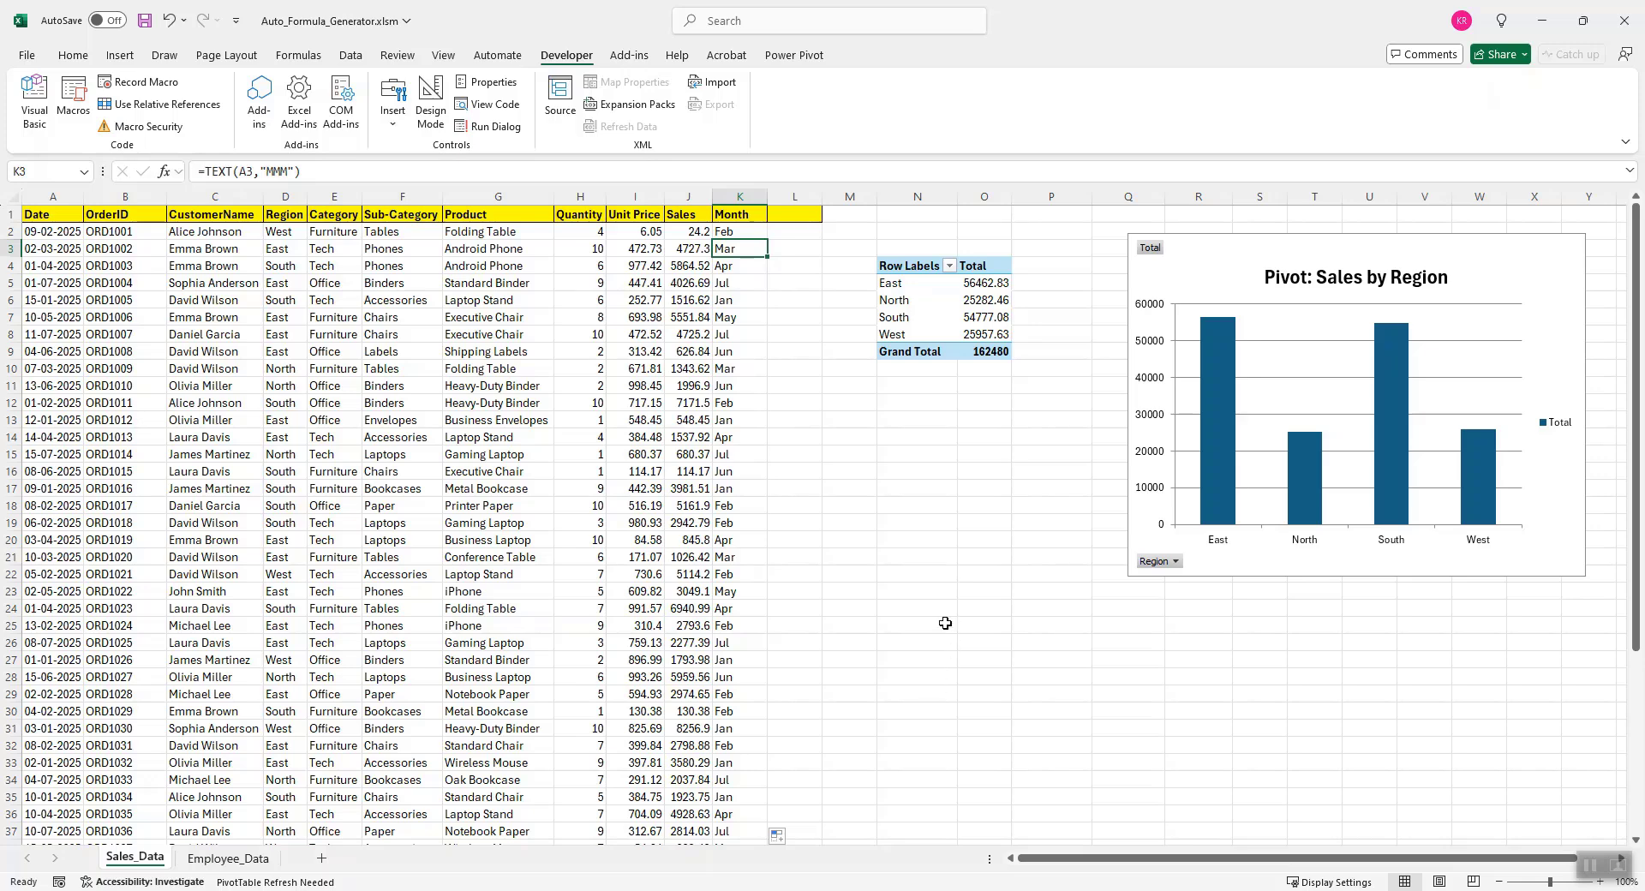
Step: From cell N27, submit 'Pivot table for Month vs Sale' to build the monthly pivot and chart
click(919, 657)
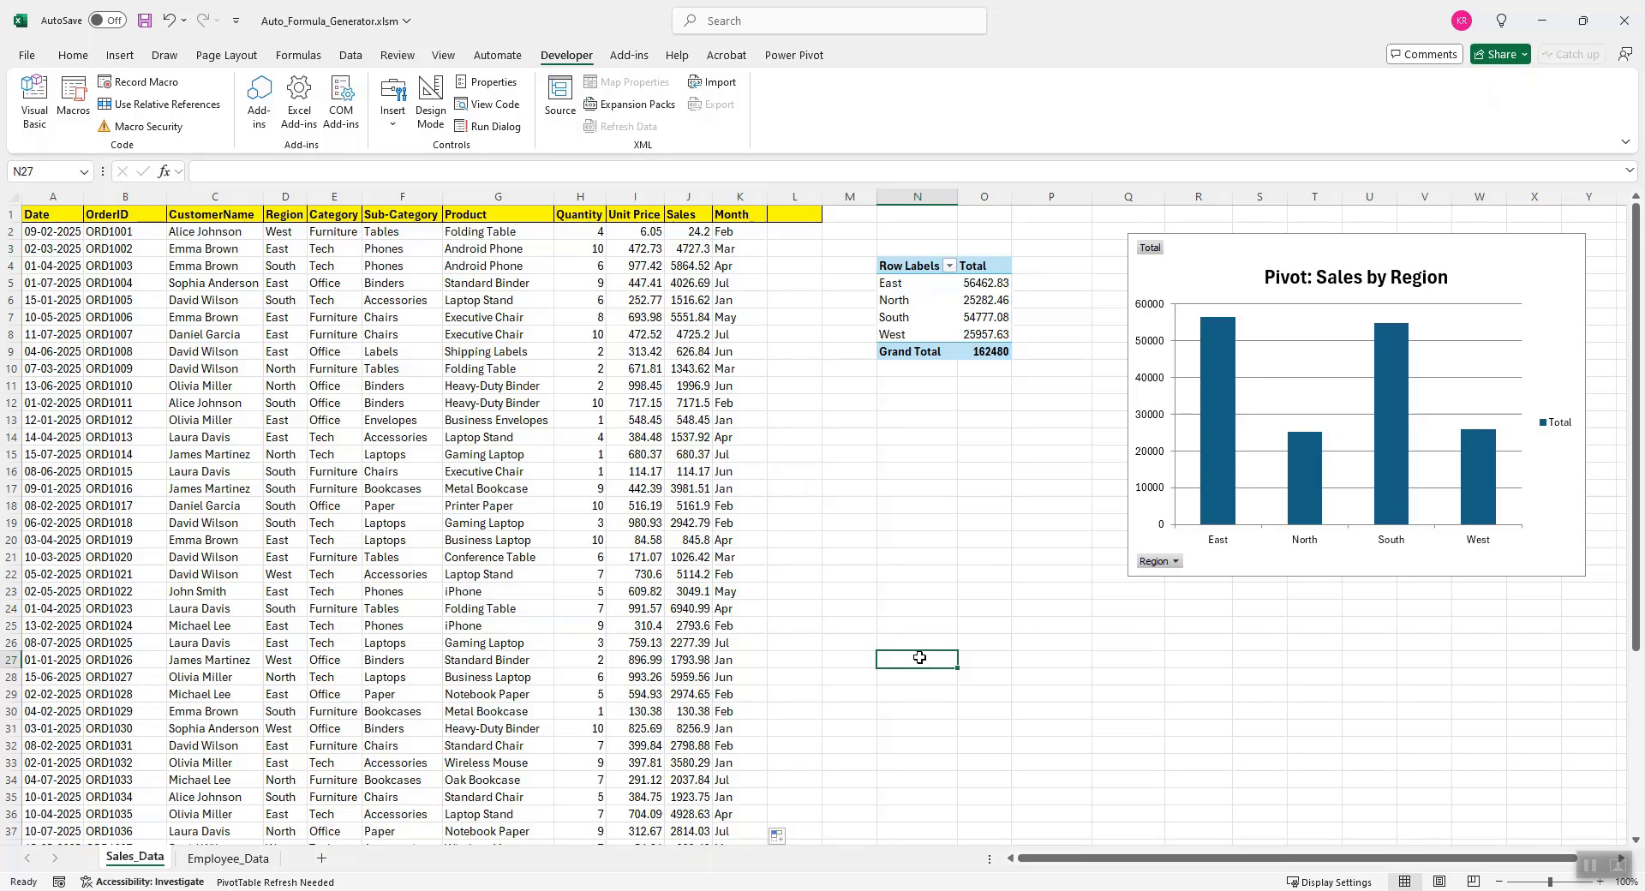
click(630, 57)
click(66, 82)
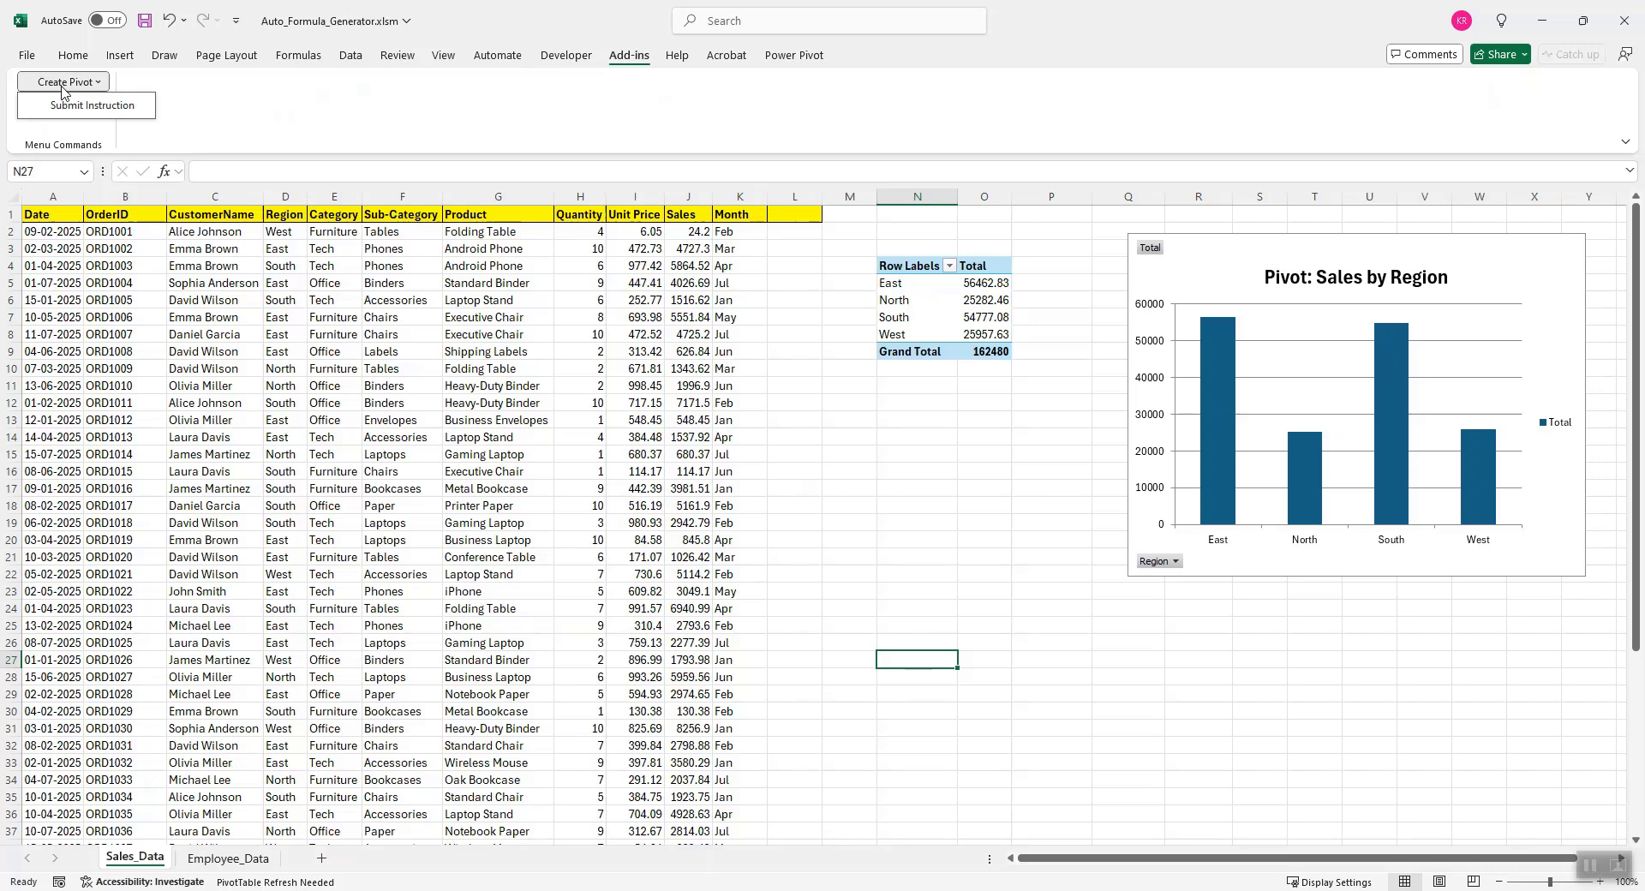
click(86, 111)
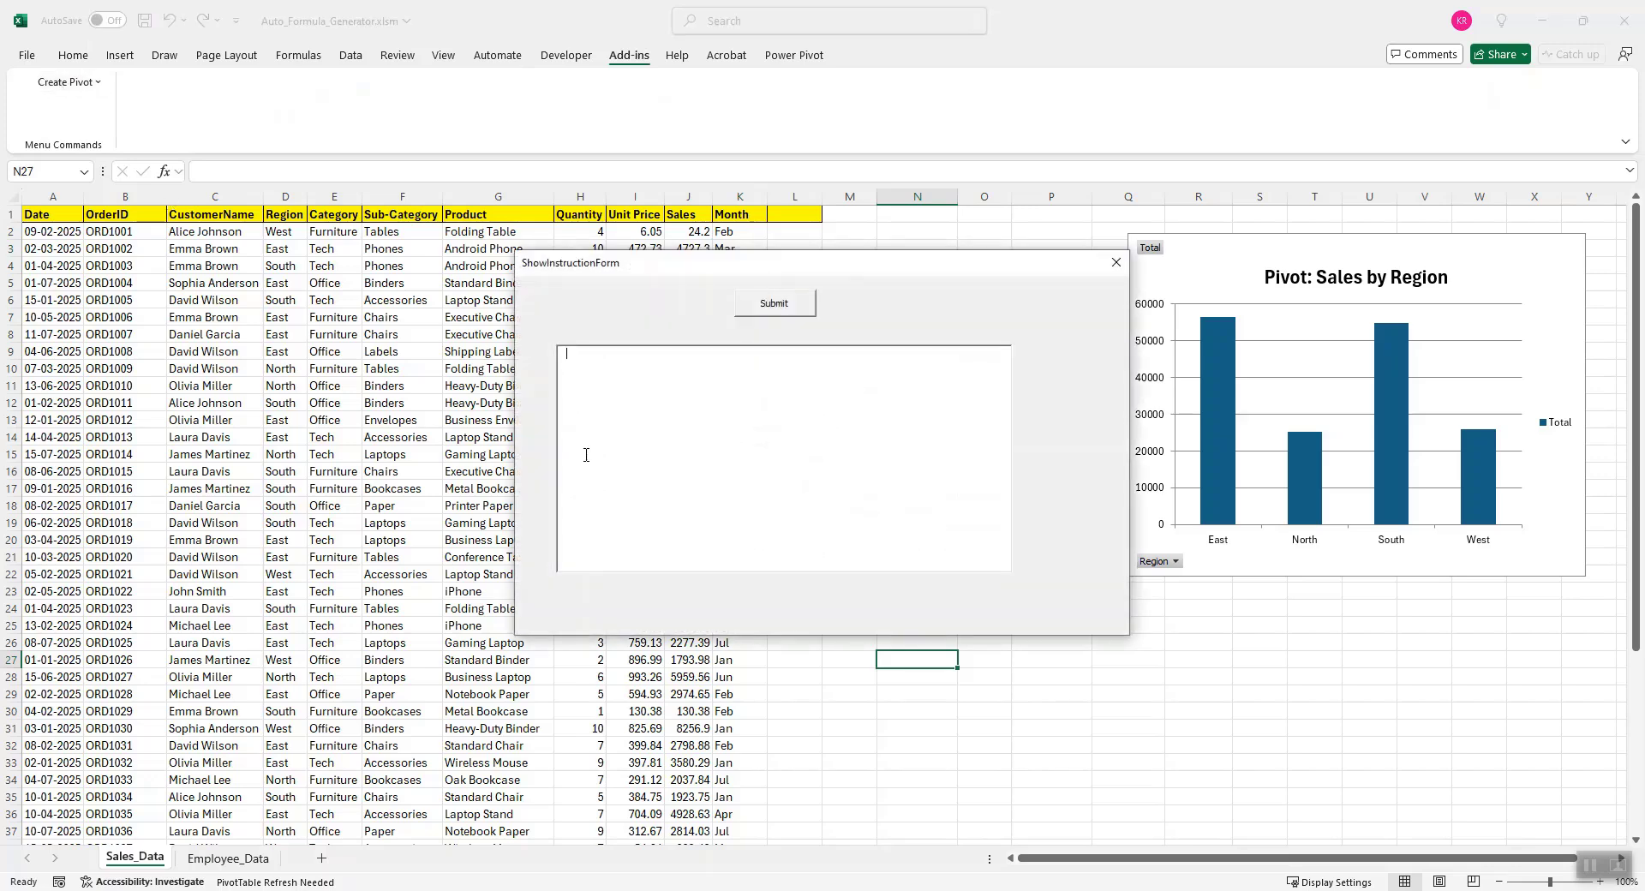
text(Pivot table for Month vs Sales)
click(771, 303)
scroll(881, 498, down, 2)
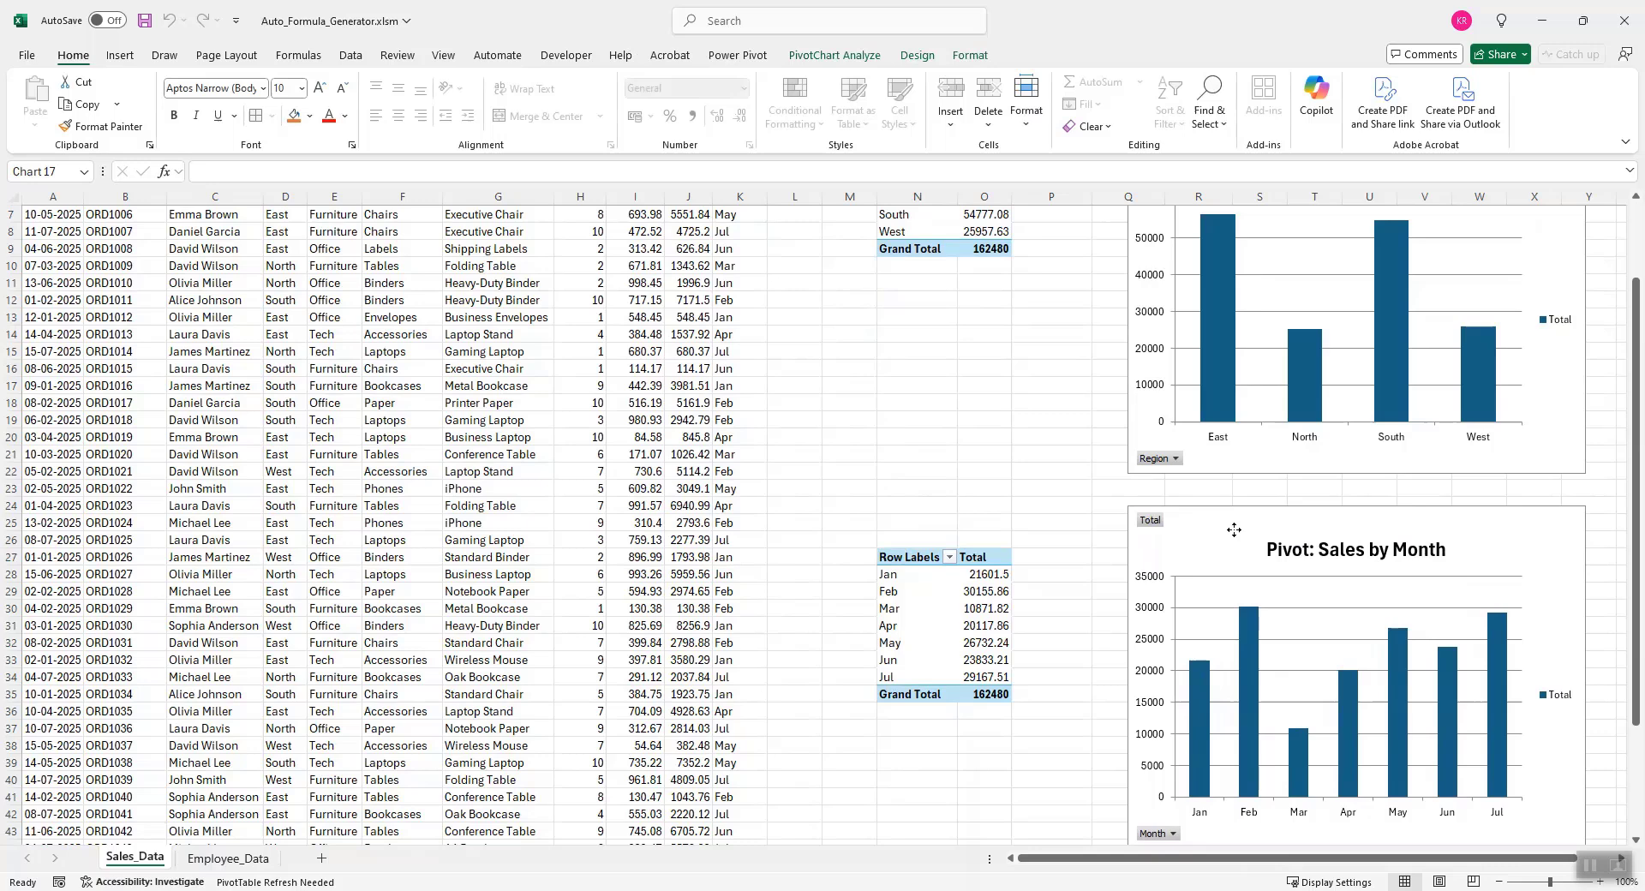
click(1234, 529)
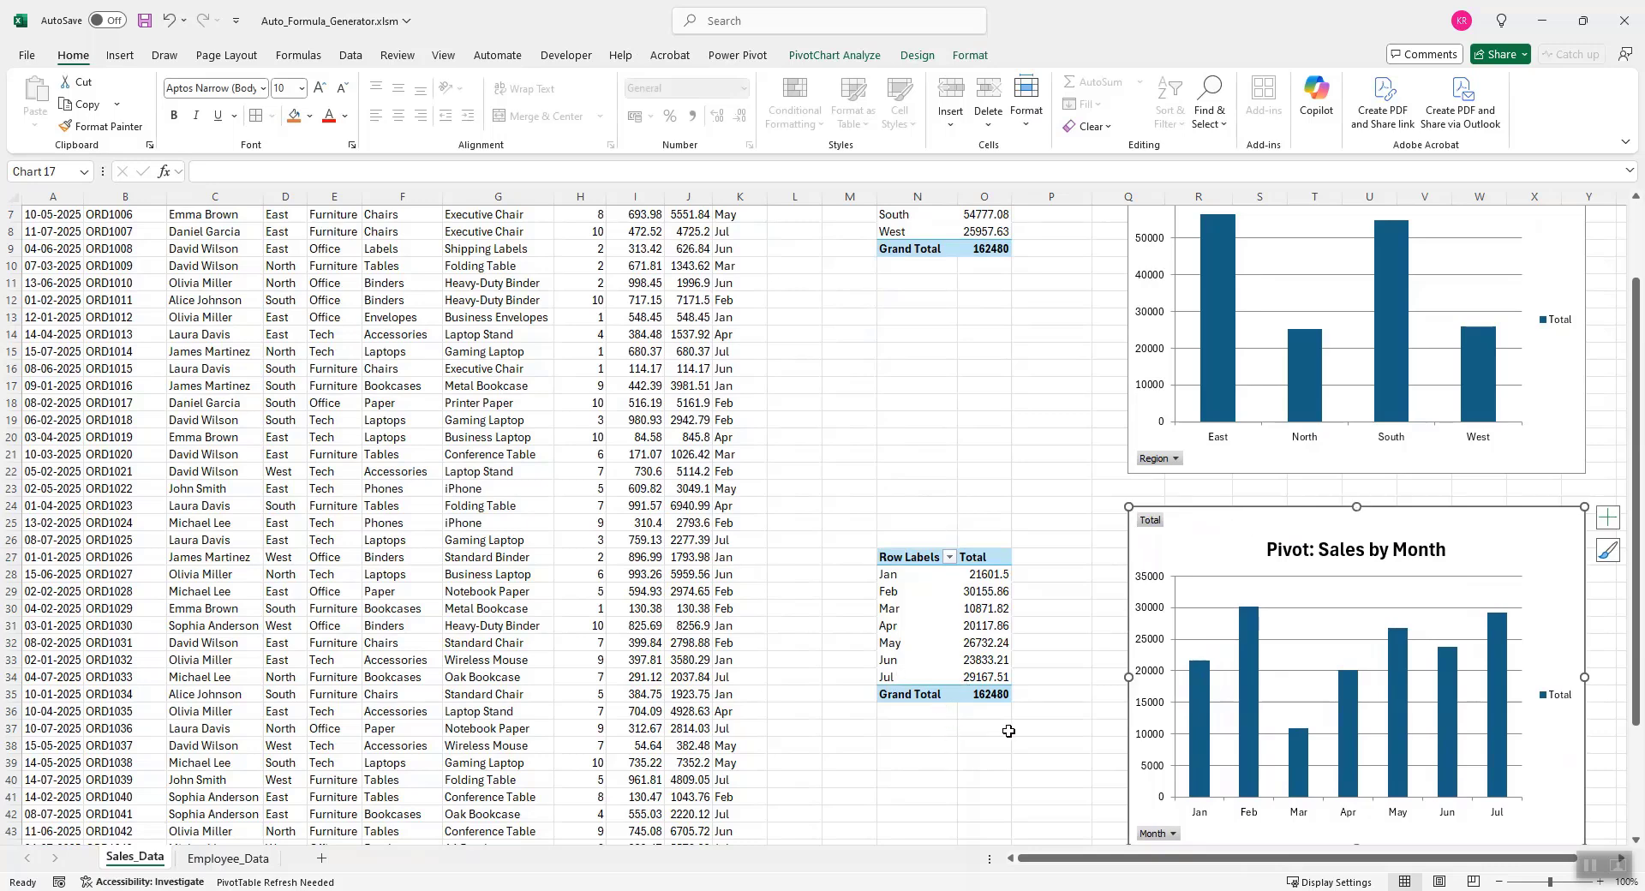
scroll(1019, 528, up, 2)
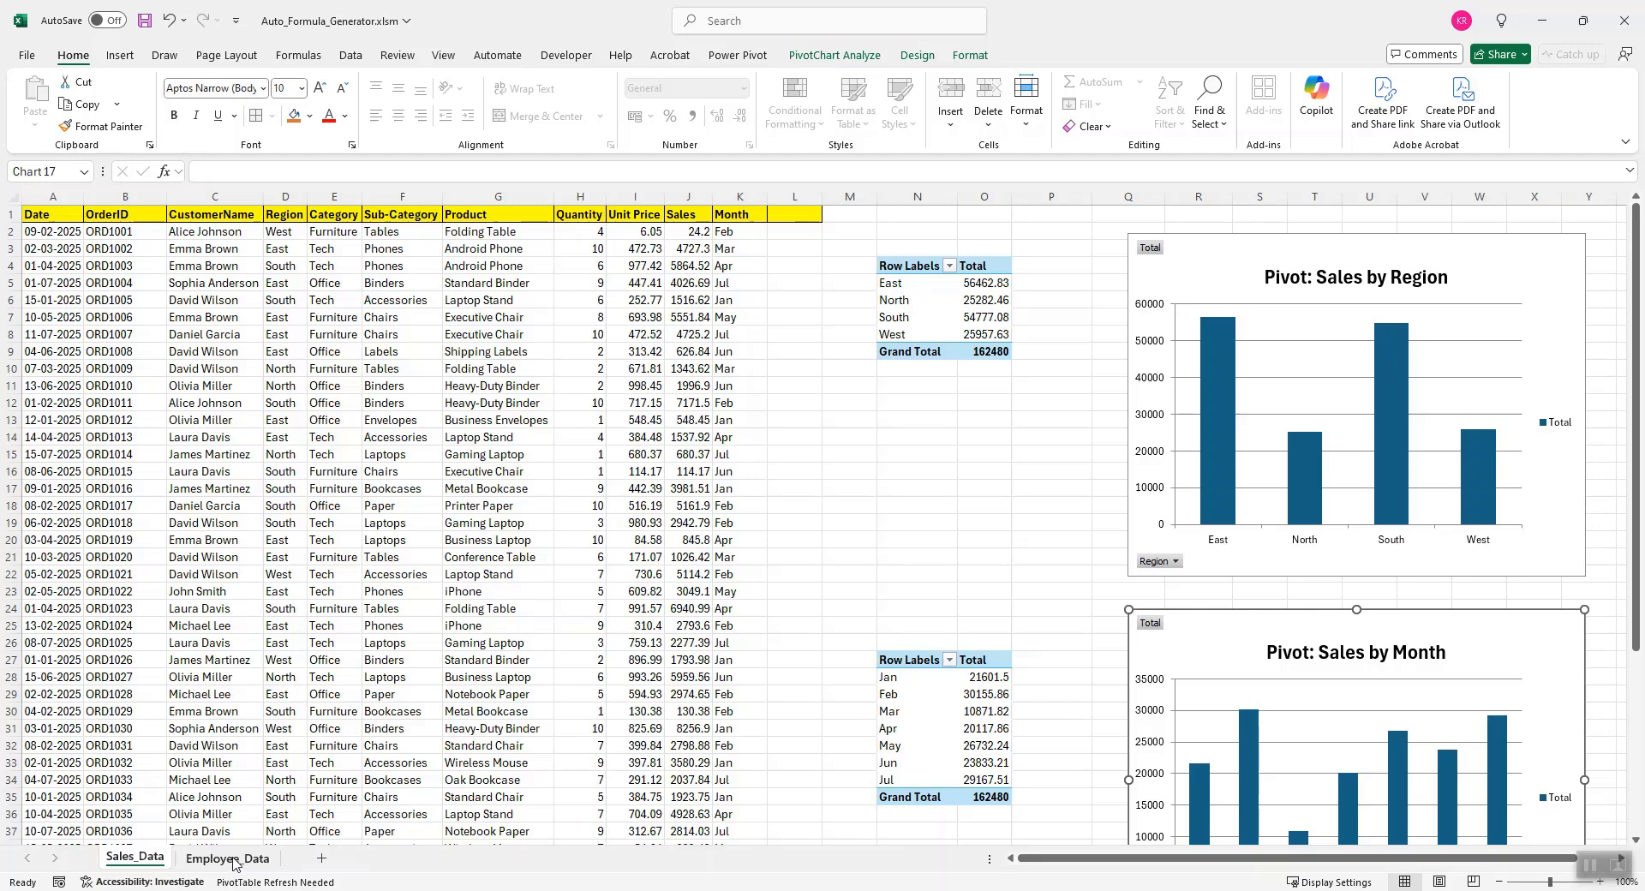
Step: On the Employee_Data sheet, select O3 and open the add-in's pivot instruction form
click(228, 858)
click(730, 383)
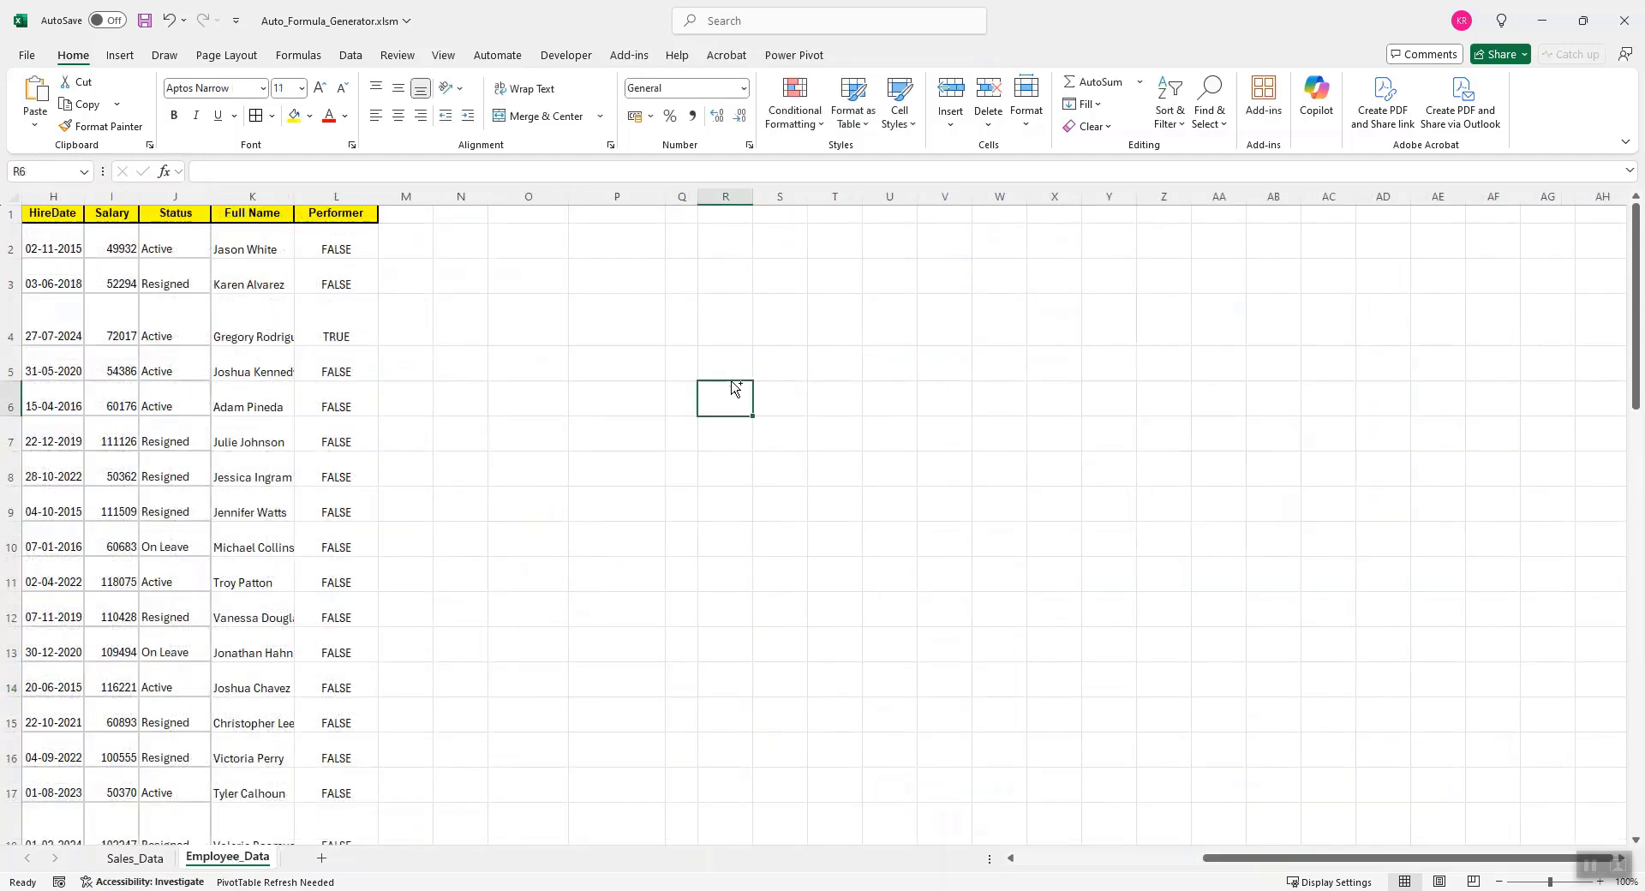
key(ctrl+Home)
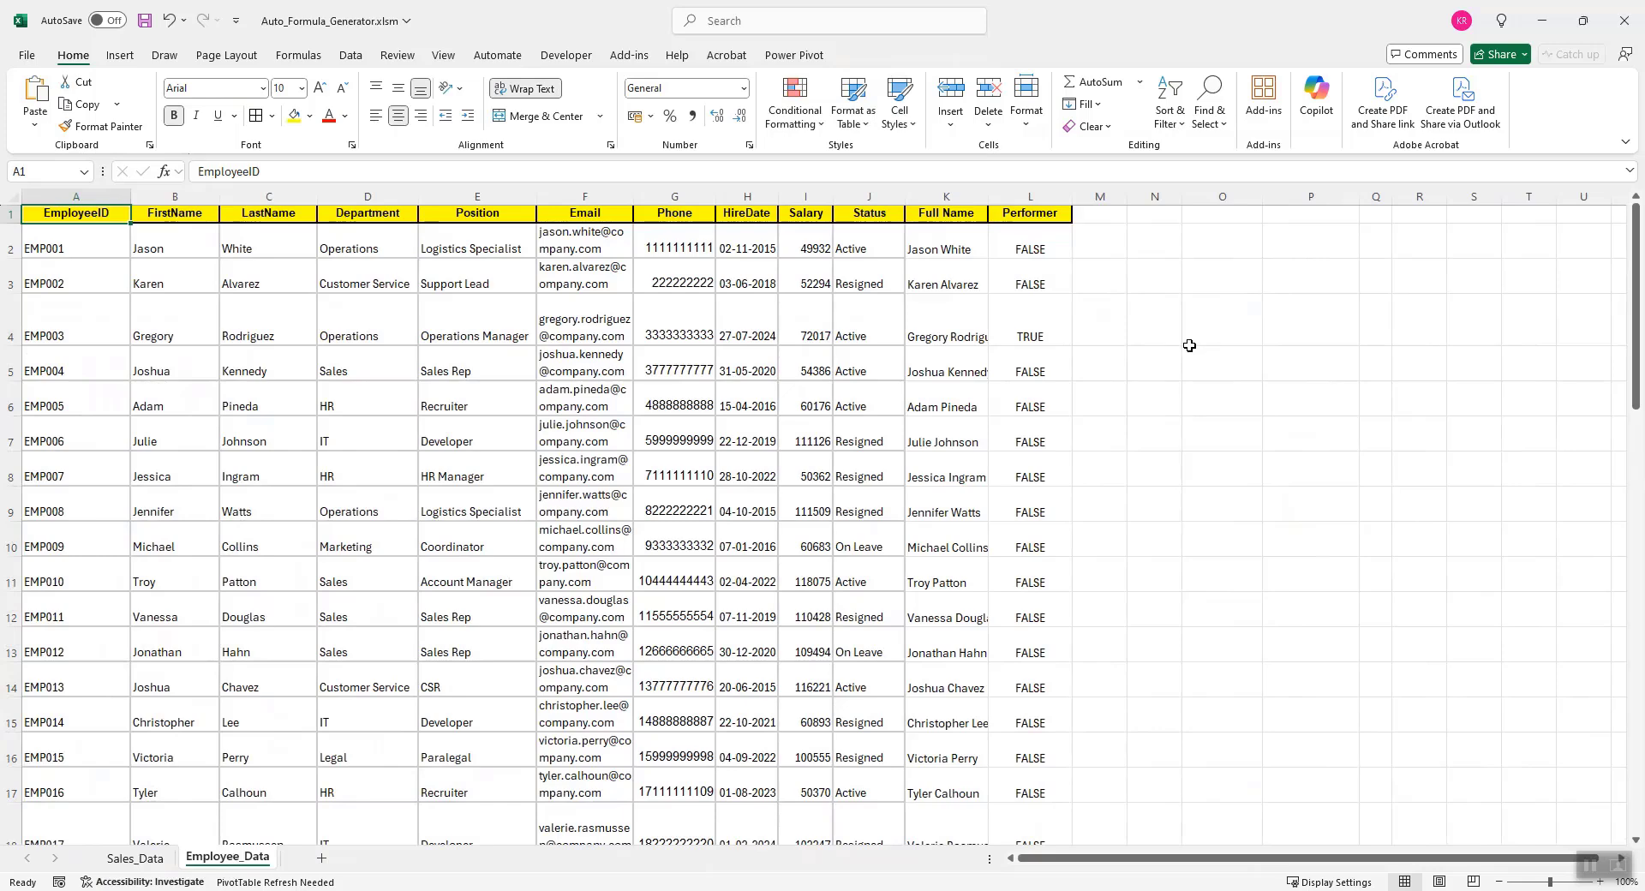
click(1219, 281)
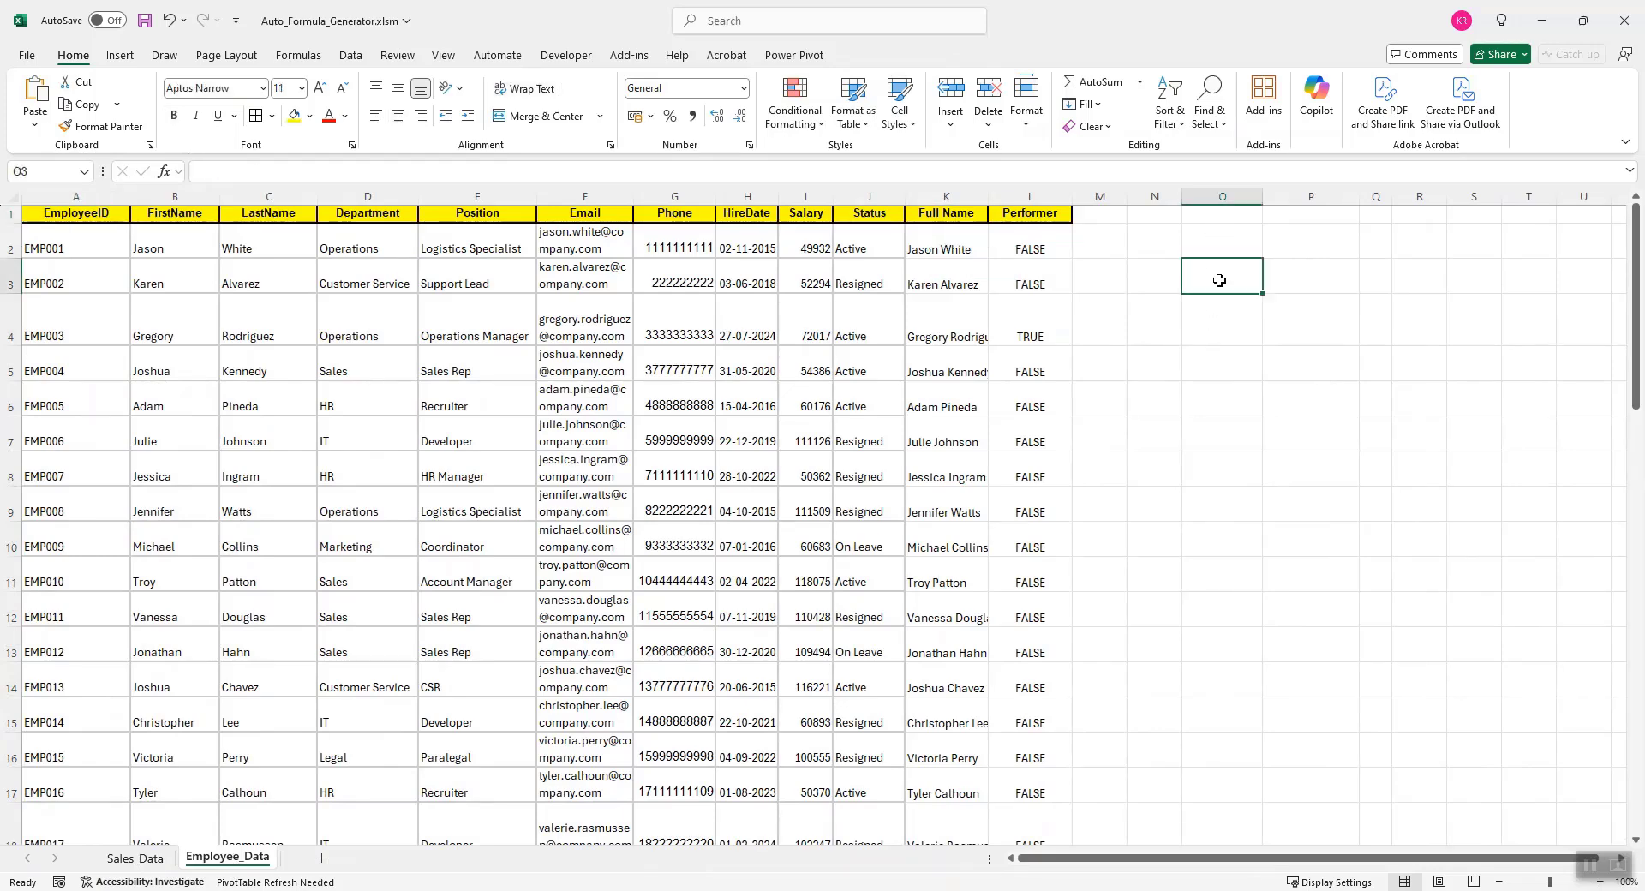
click(629, 57)
click(67, 82)
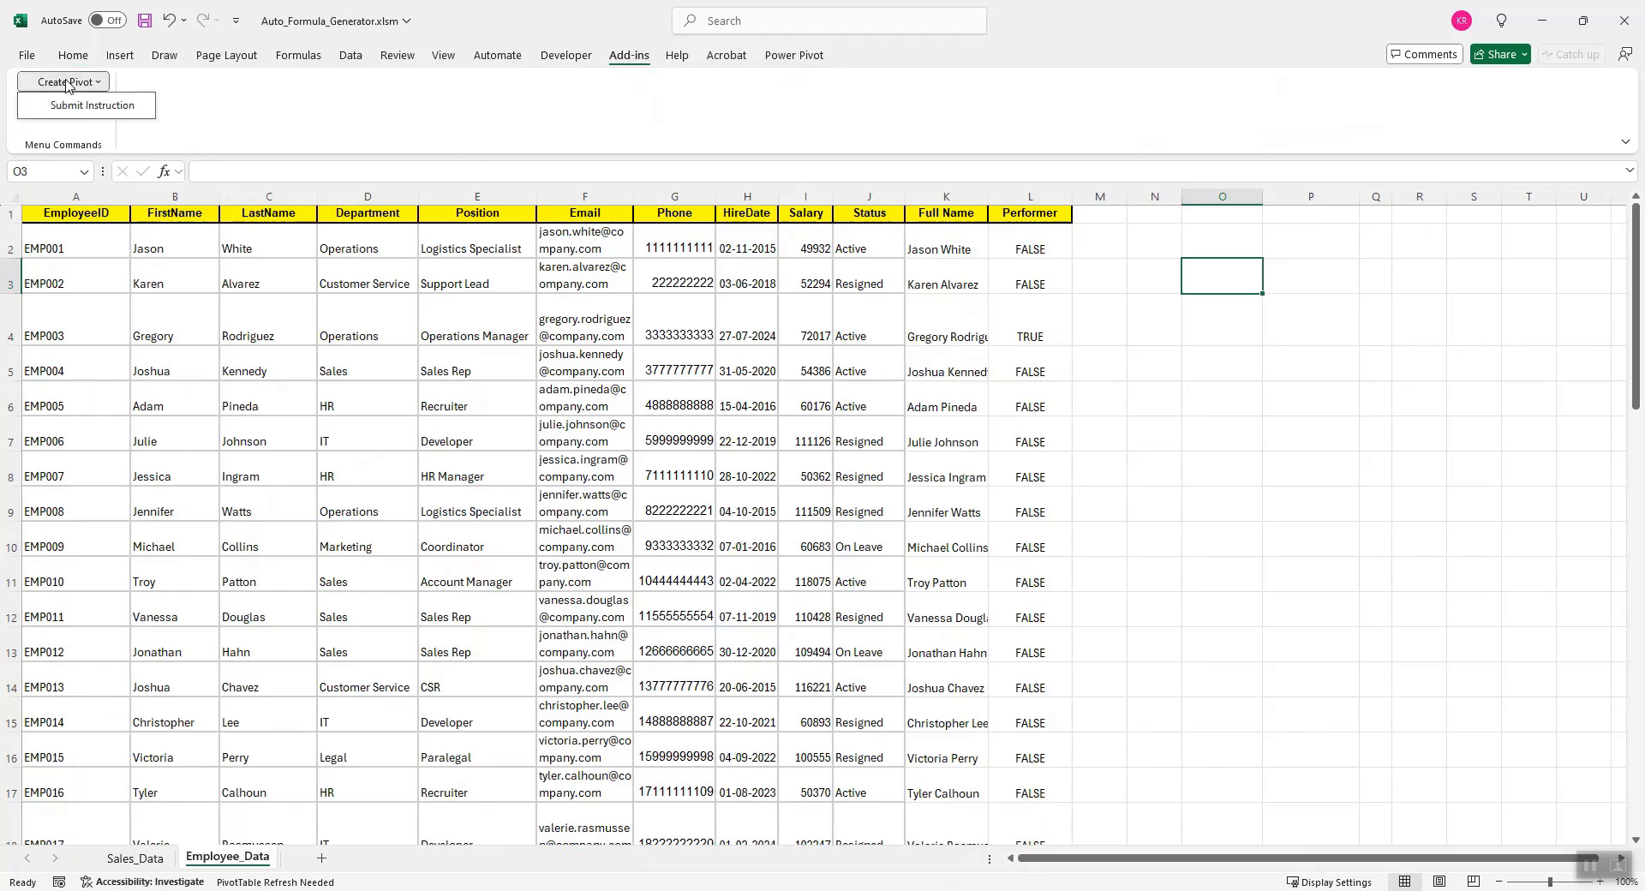
click(83, 104)
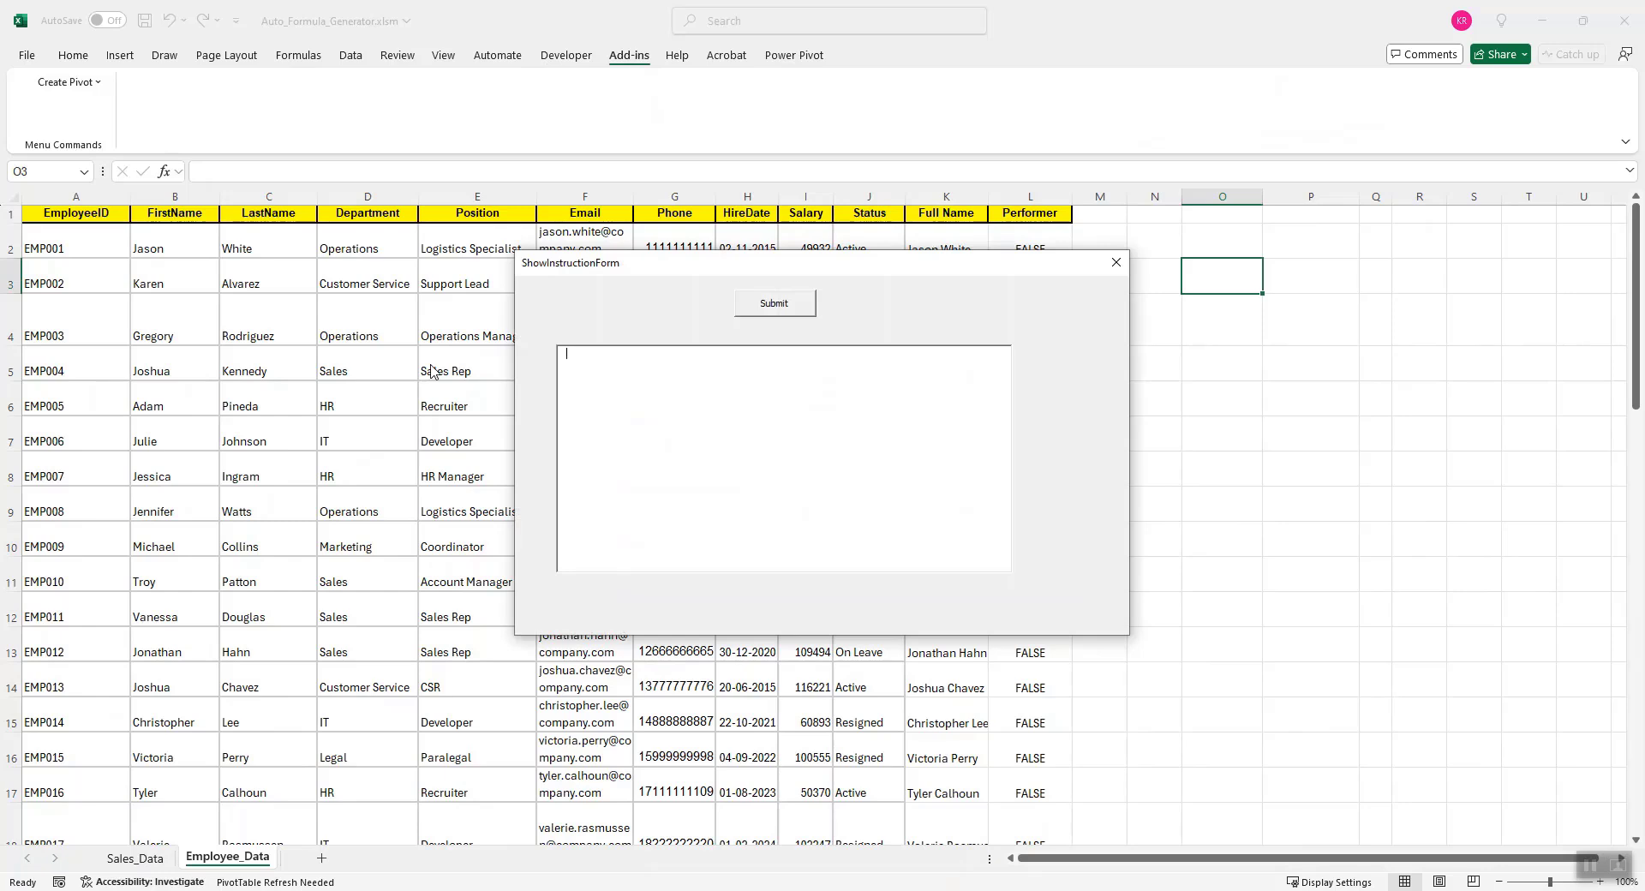
Step: Type 'Create a pivot table for Staus against EmployeeID', correcting Staus to Status
click(682, 379)
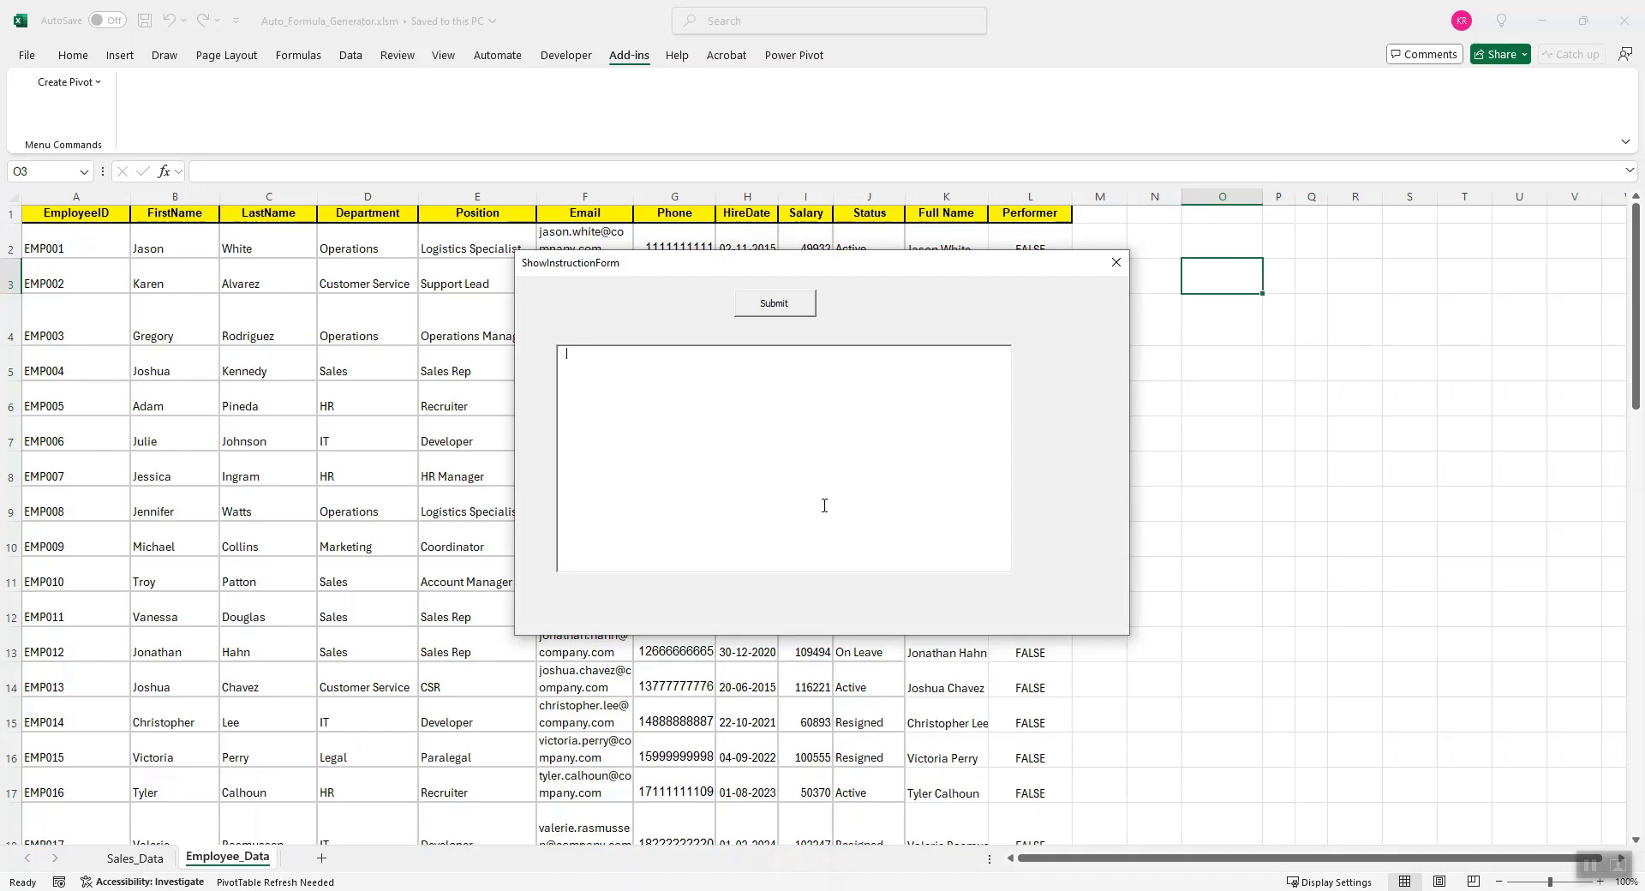
text(Create a pivot table for Staus against EmployeeID)
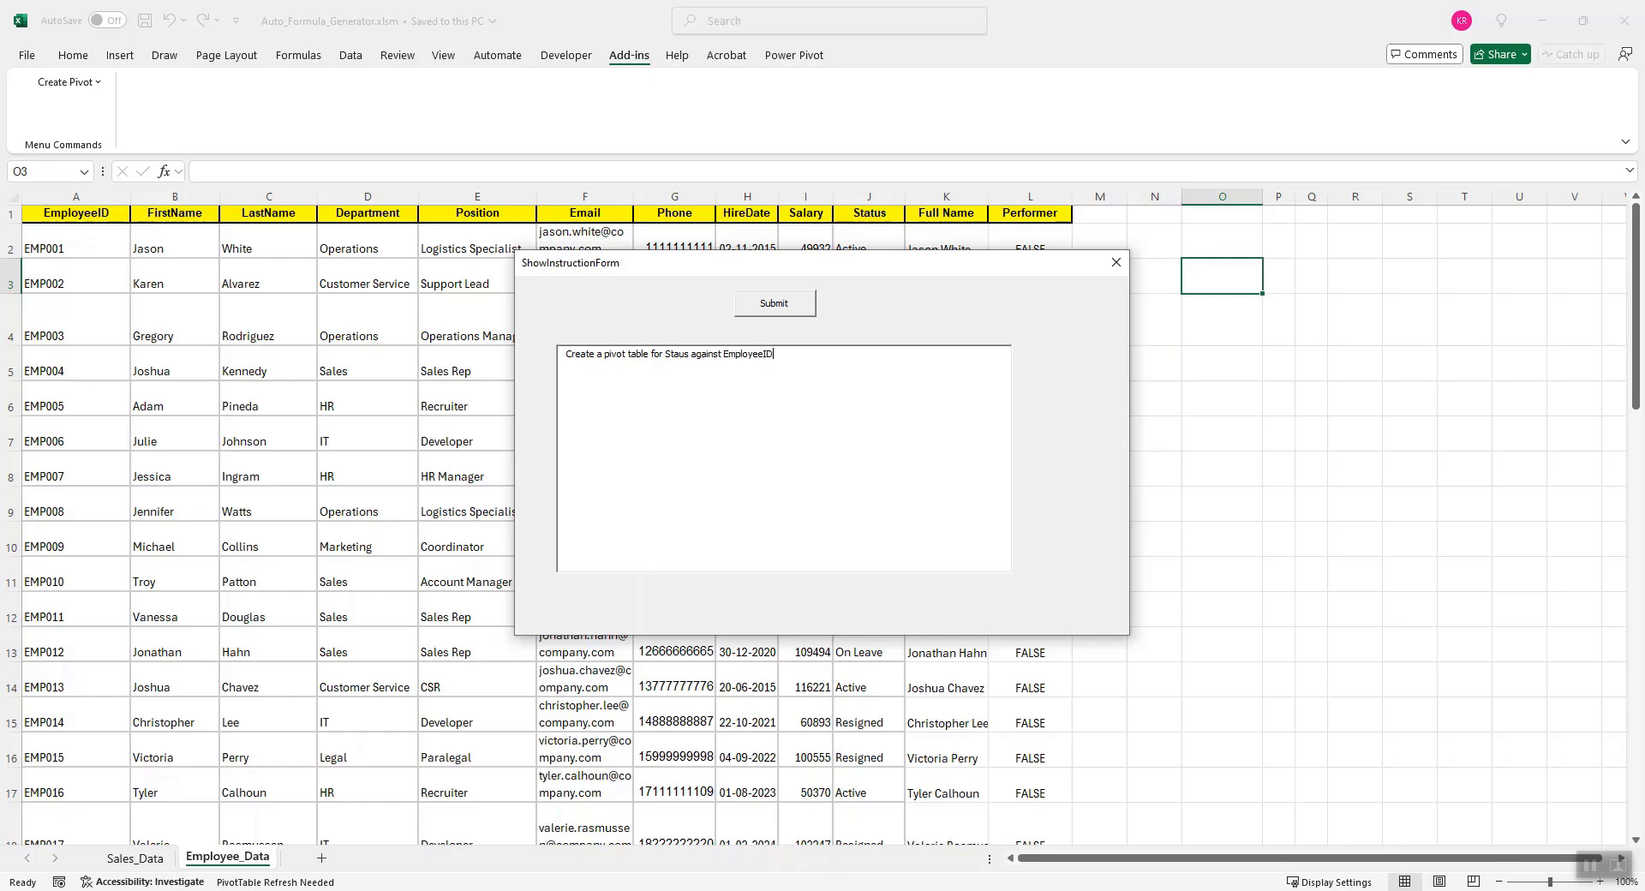
click(681, 358)
text(t)
Step: Submit the Status request, creating the pivot and 'Pivot: EmployeeID by Status' chart
click(773, 306)
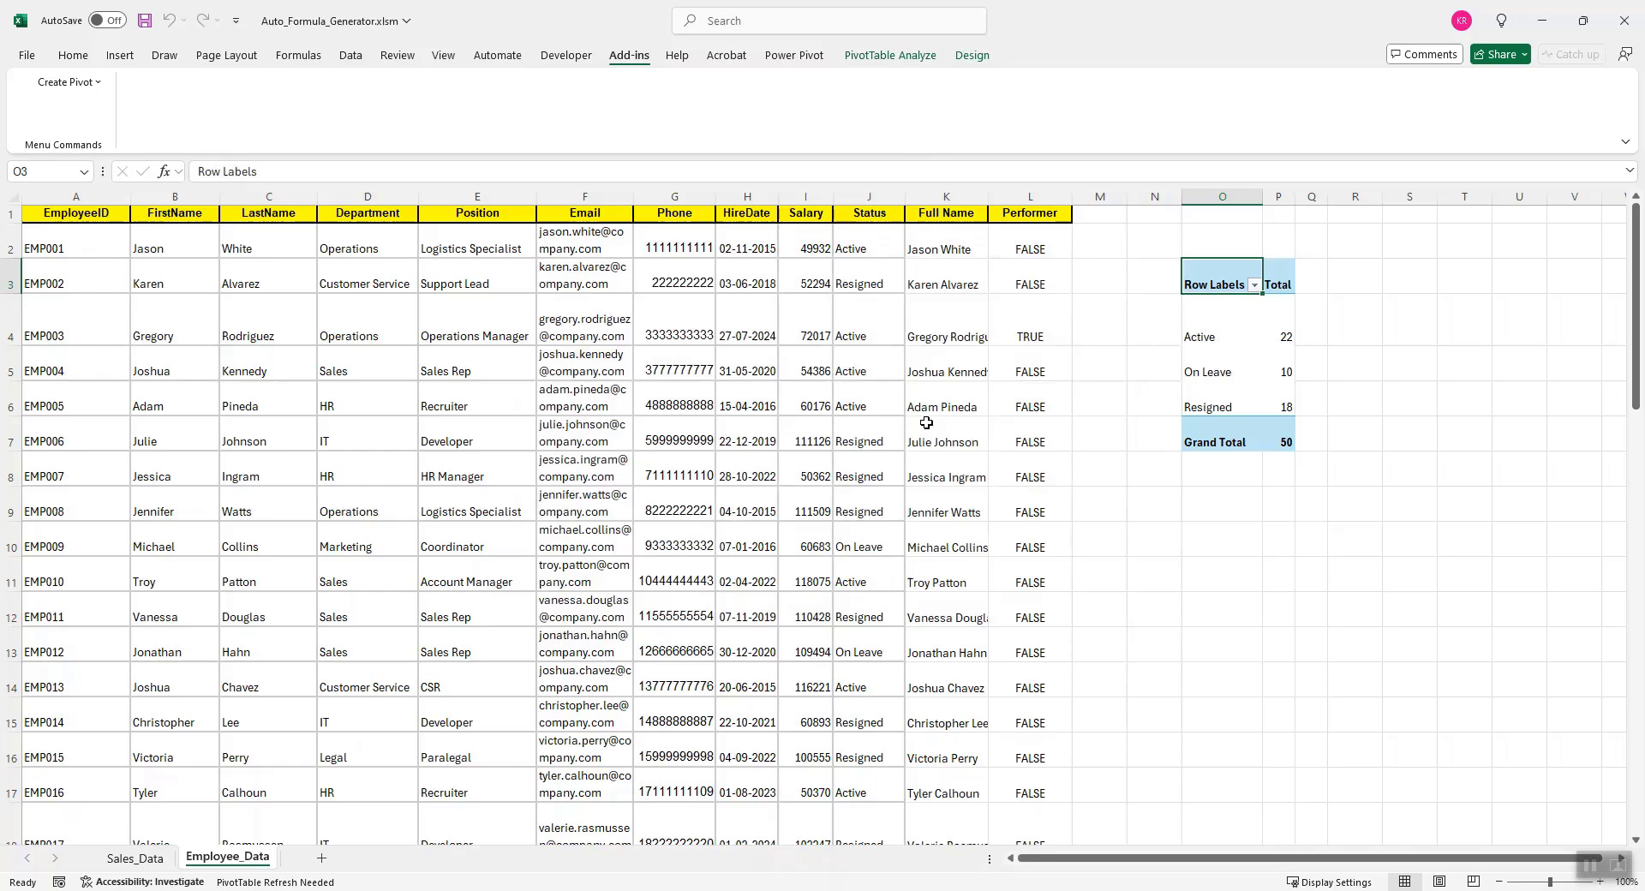
click(1374, 323)
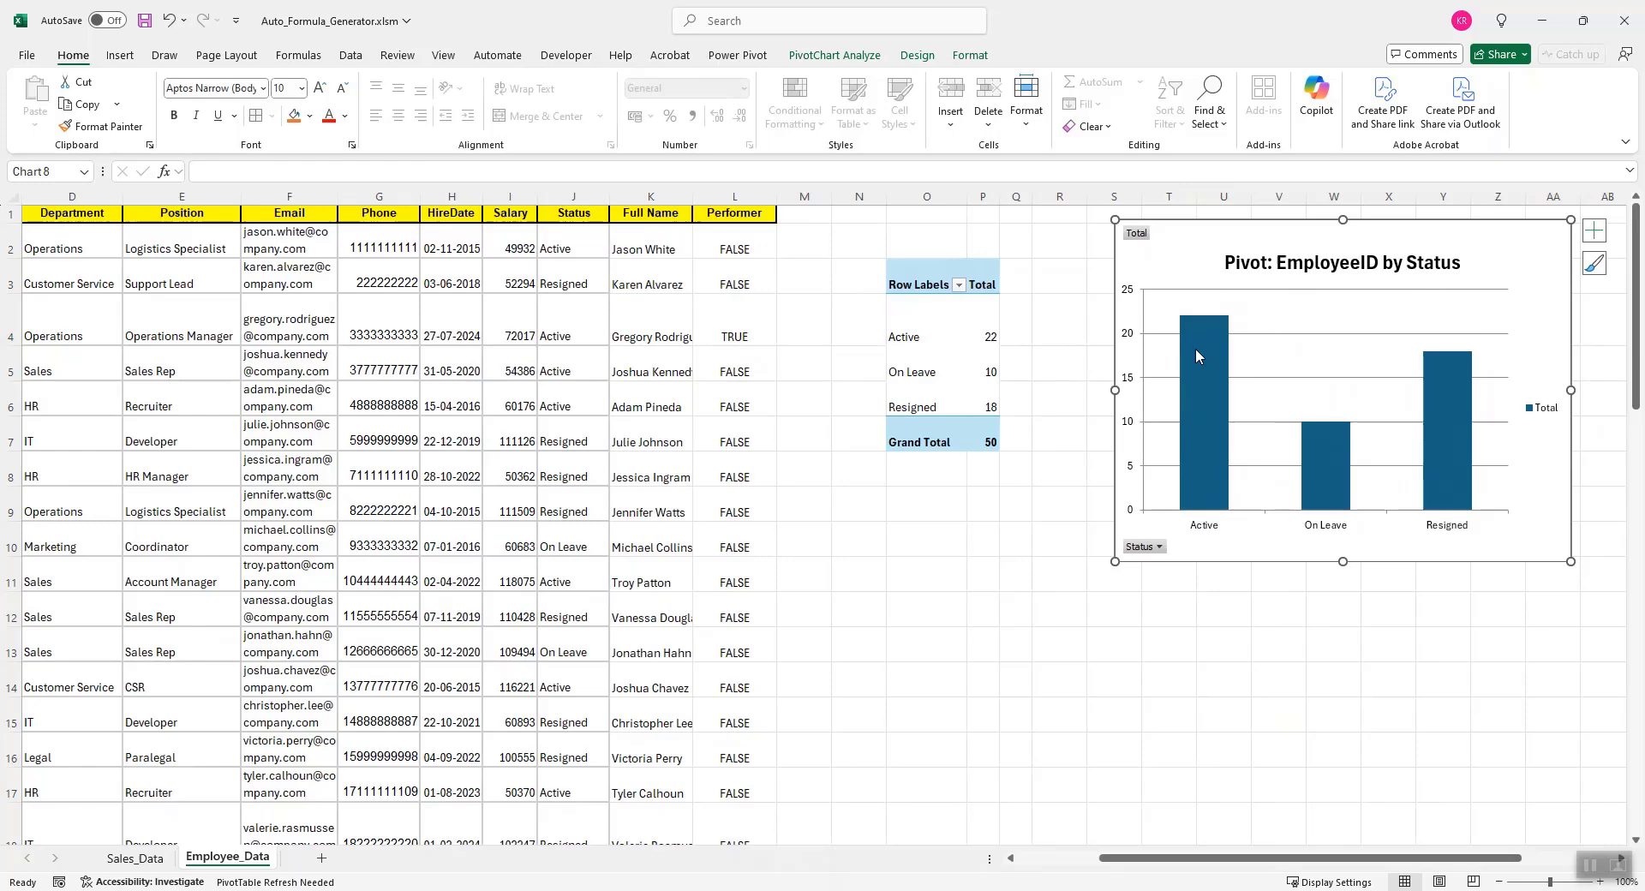
click(921, 532)
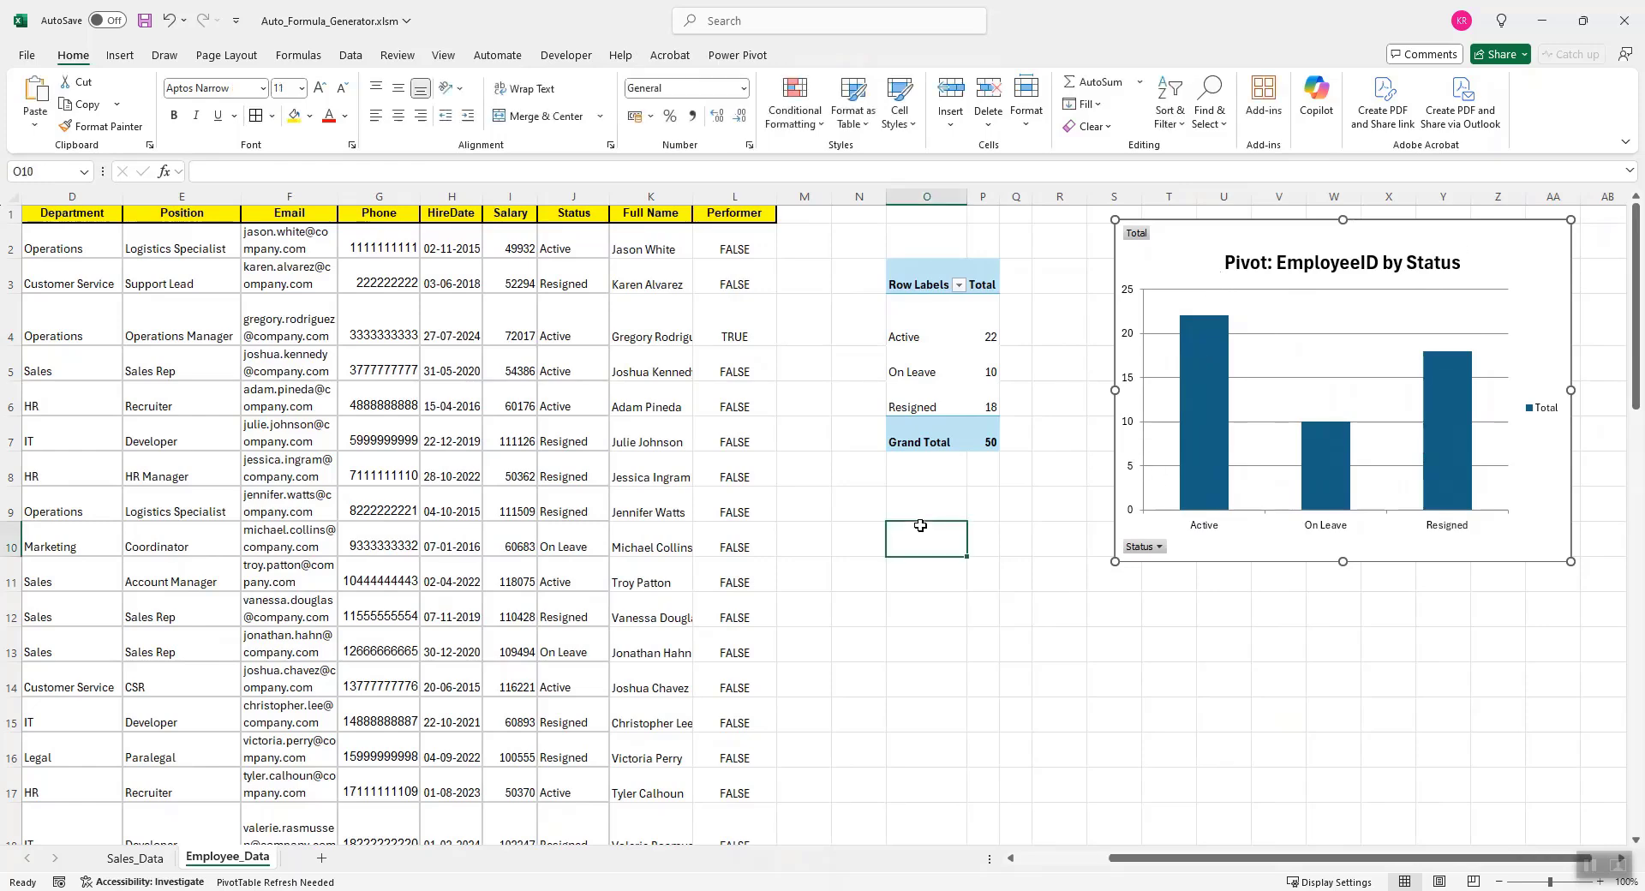